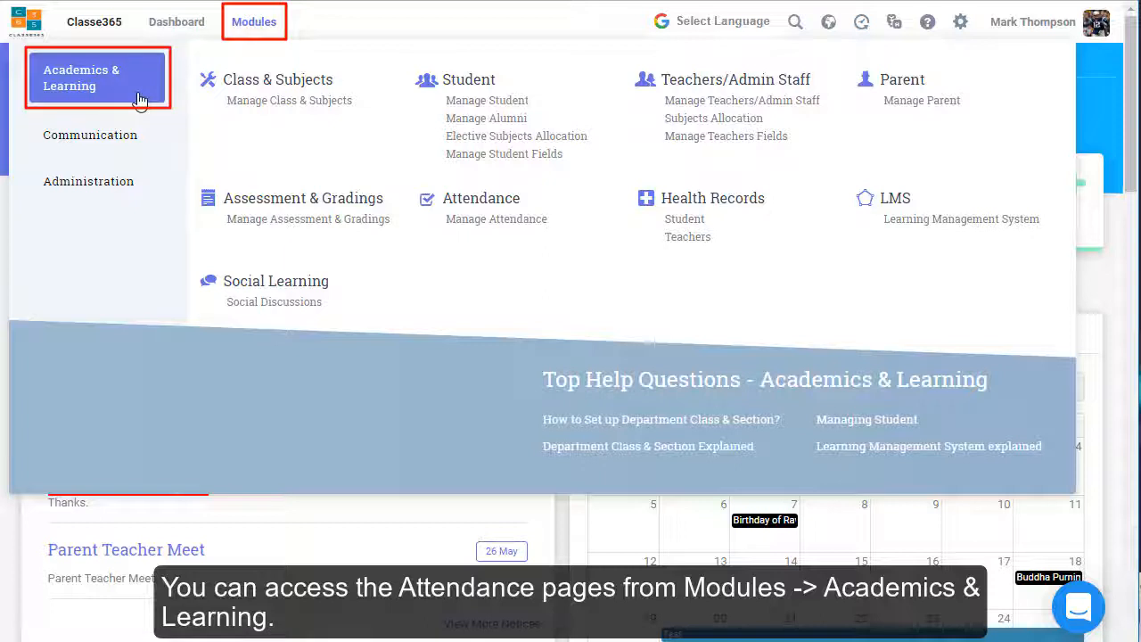
# - In the attendance settings, define a new attendance status named Extended Leave with shortcode EL and a pink color
pyautogui.click(486, 225)
pyautogui.click(924, 196)
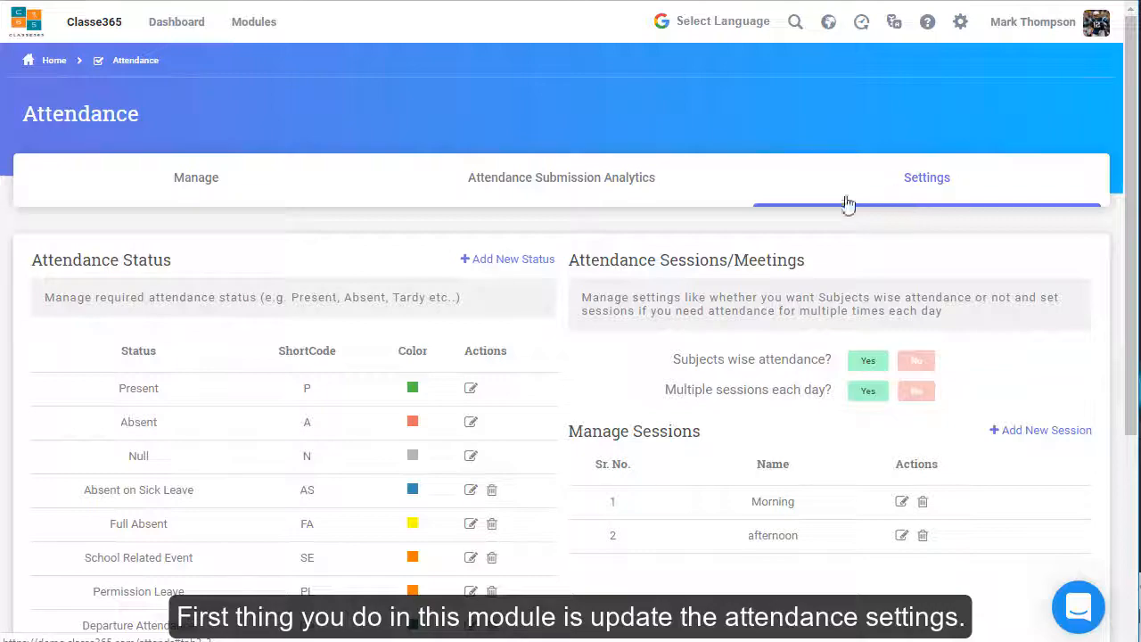
pyautogui.click(539, 259)
pyautogui.click(532, 198)
pyautogui.write('Exten')
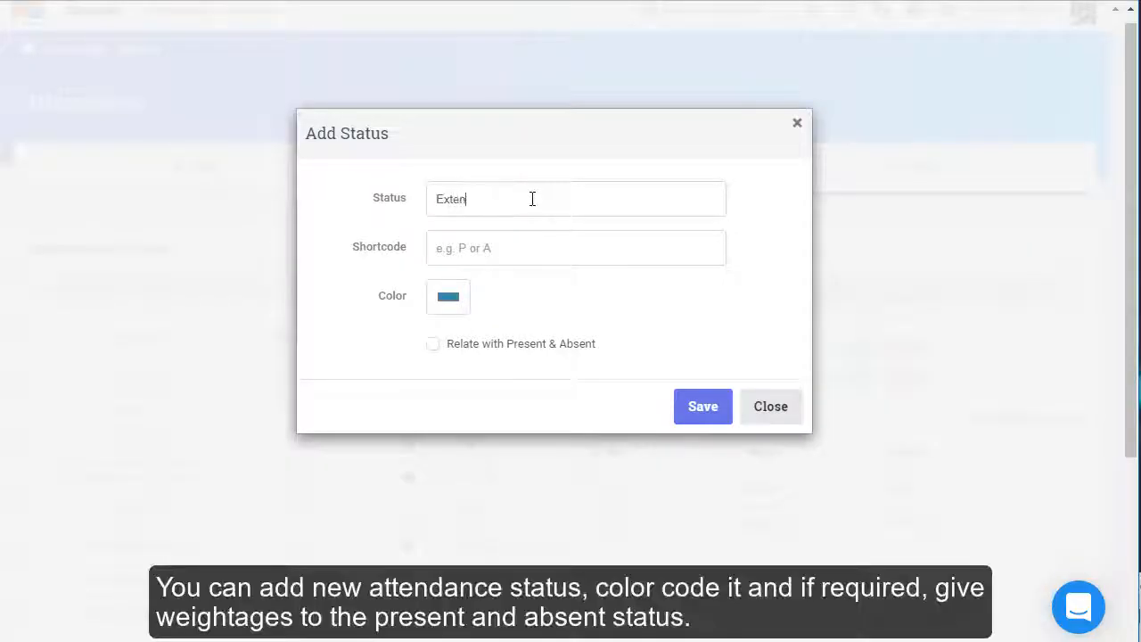
pyautogui.write('ded Leave')
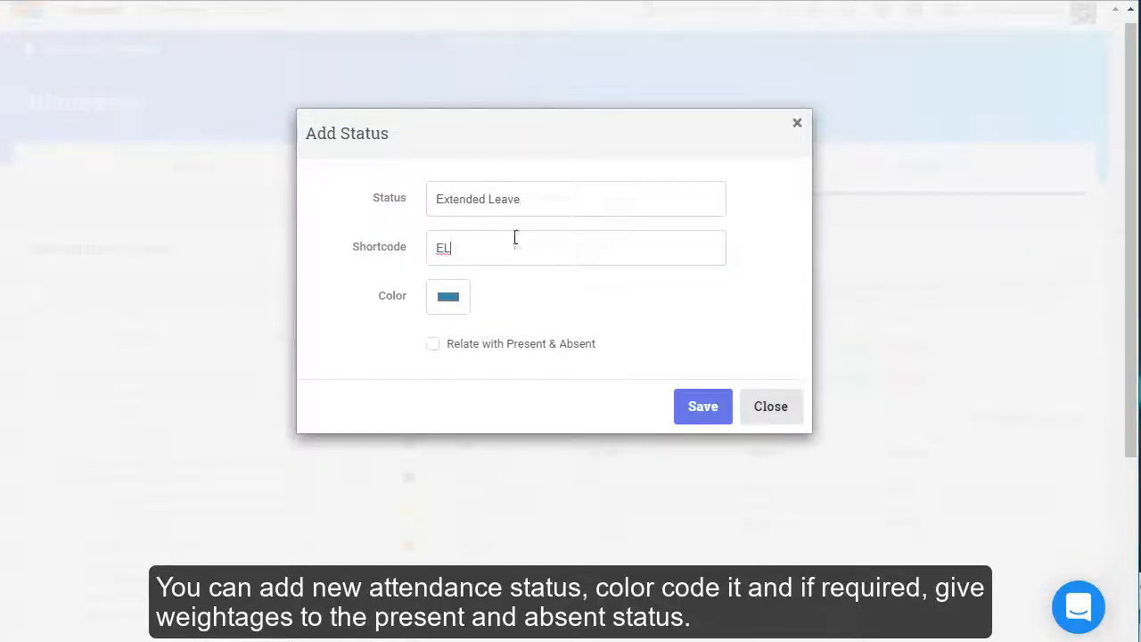
pyautogui.click(447, 306)
pyautogui.click(188, 110)
pyautogui.click(77, 330)
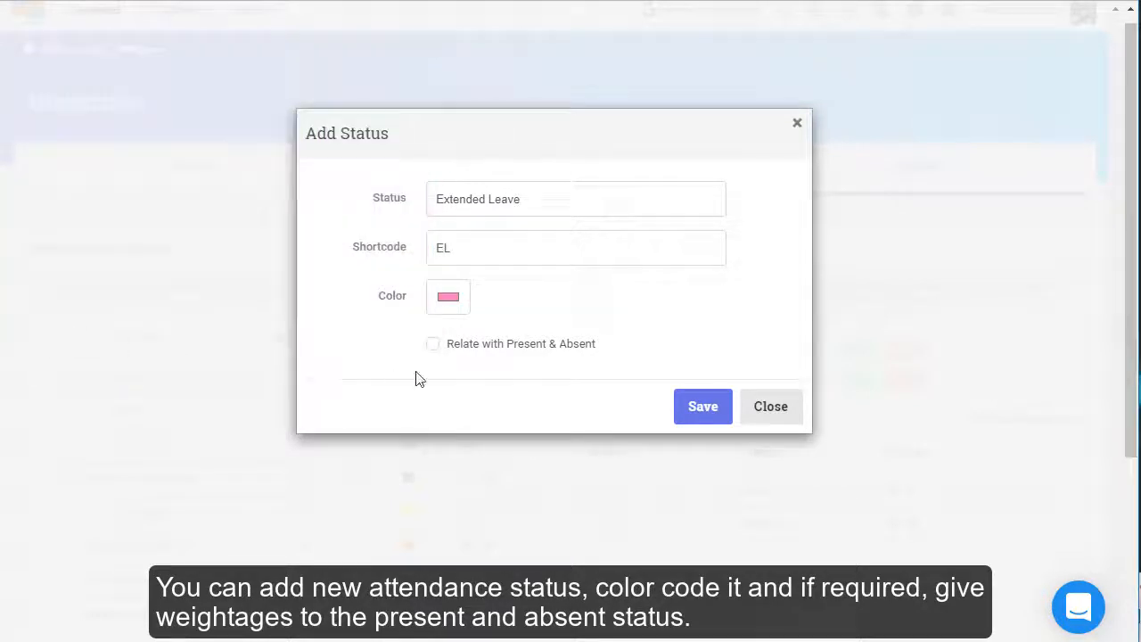
# - Relate Extended Leave to Present and Absent as 0% present and 100% absent, and save the status
pyautogui.click(433, 345)
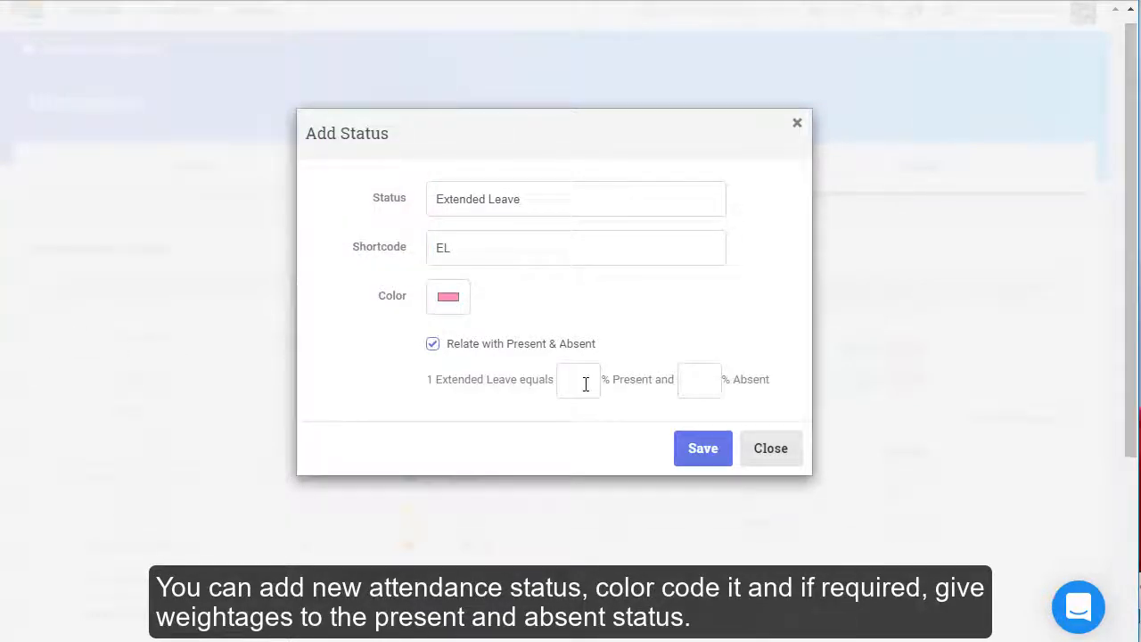
pyautogui.click(698, 379)
pyautogui.write('100')
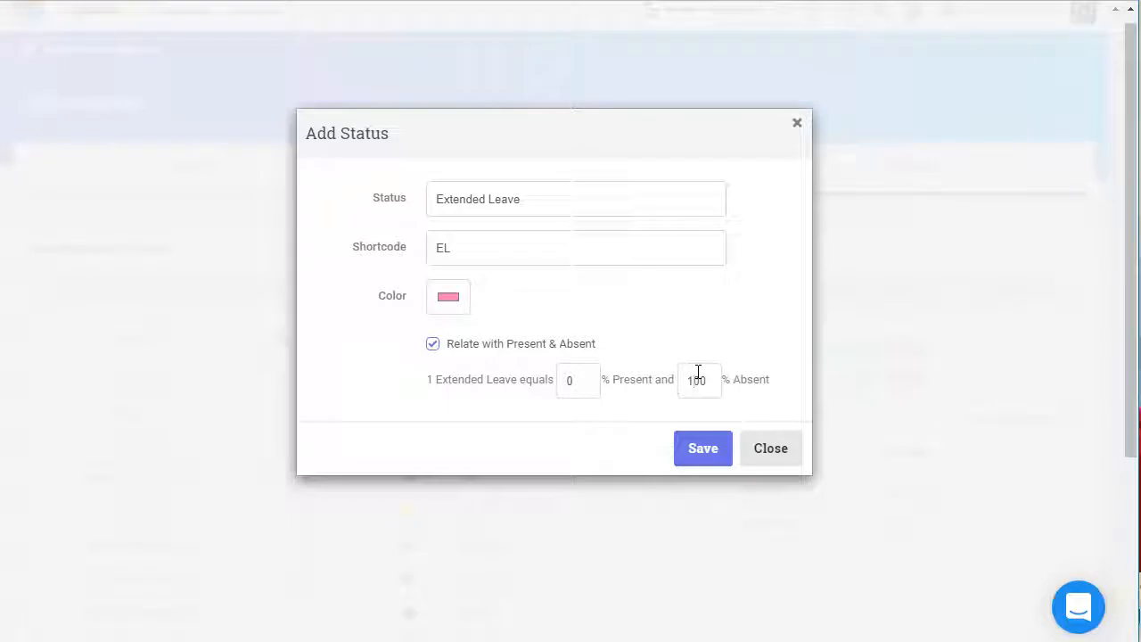
pyautogui.click(725, 464)
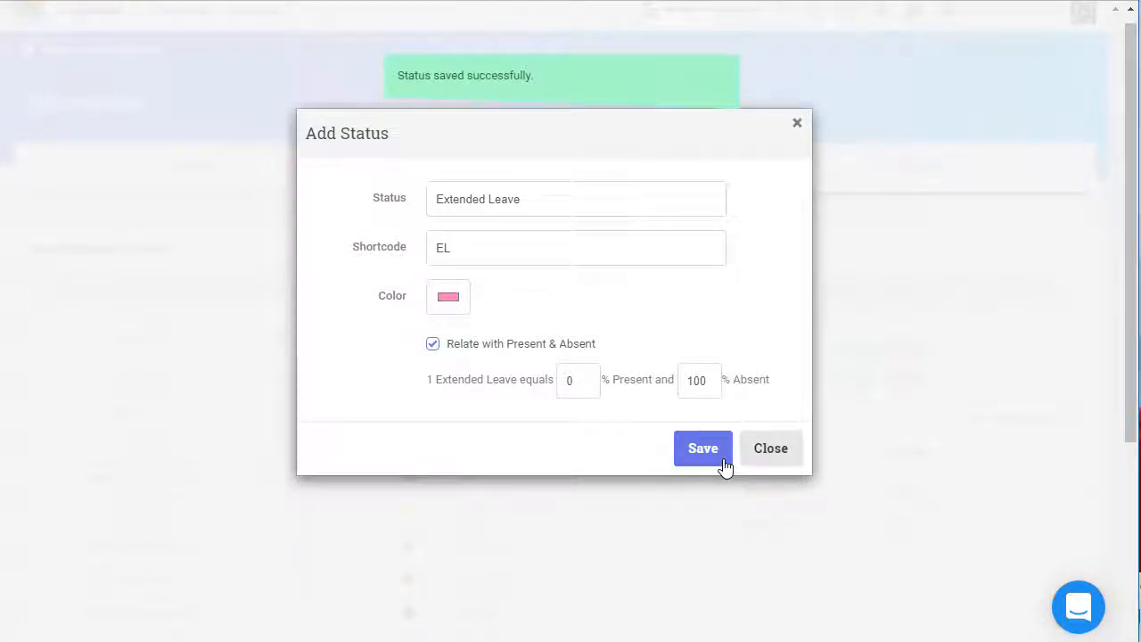
pyautogui.click(752, 466)
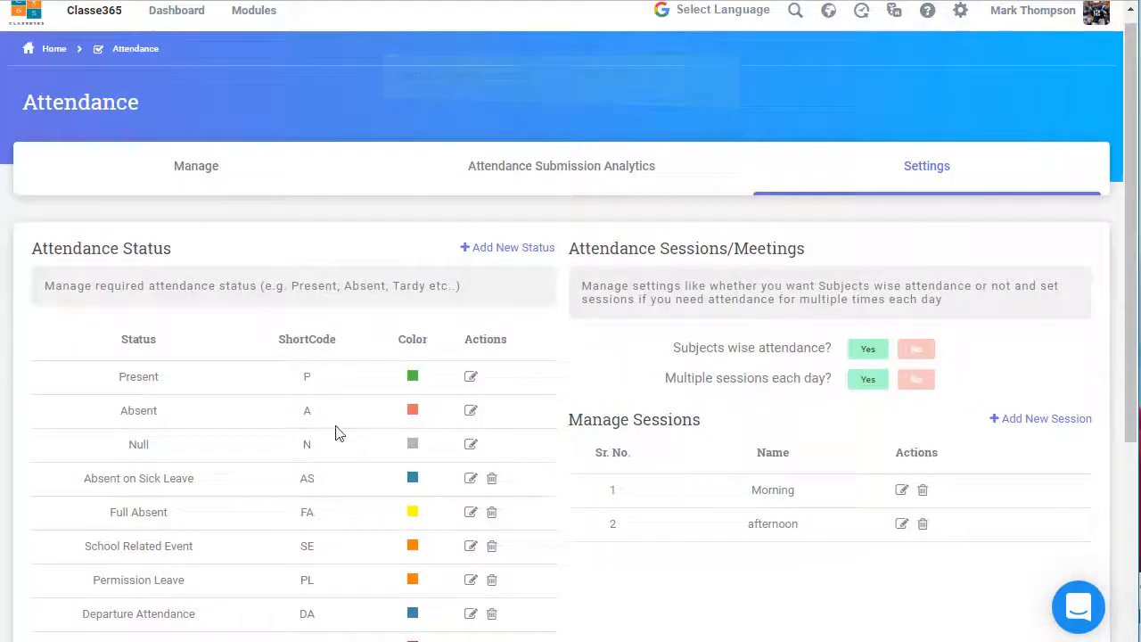
pyautogui.scroll(-3, 278, 430)
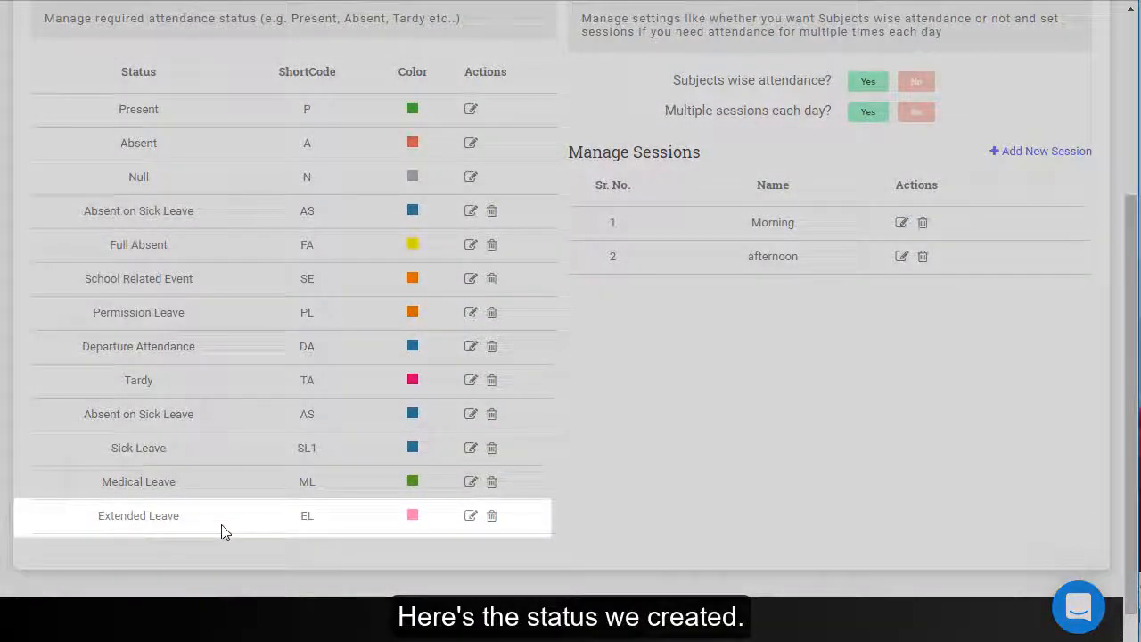
# - Add a new attendance session named Evening and save it
pyautogui.scroll(3, 225, 531)
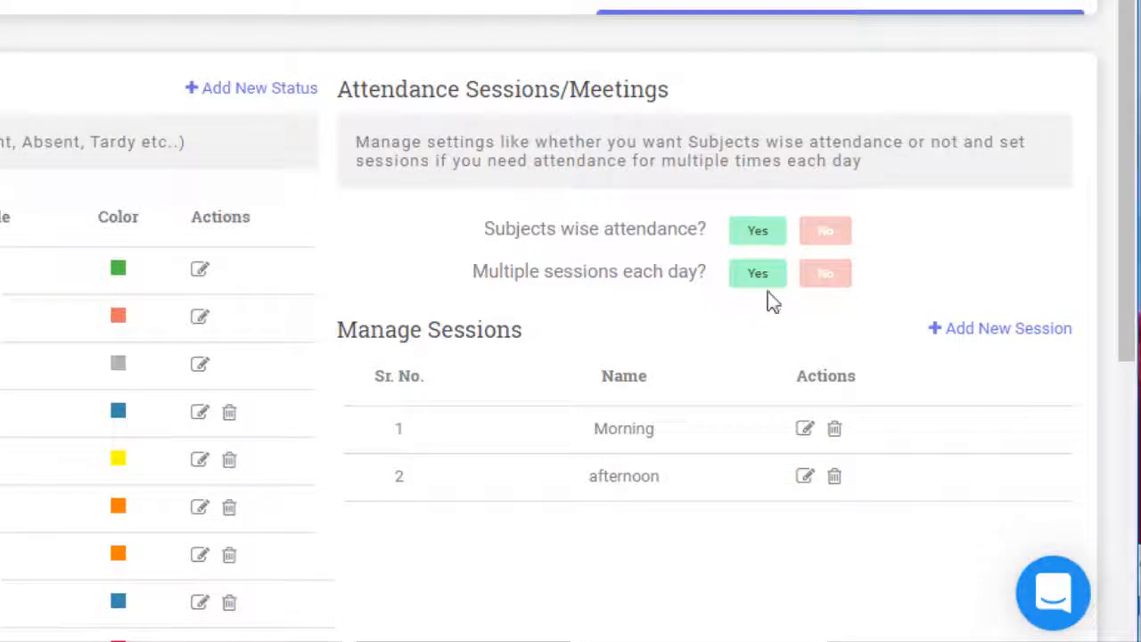
pyautogui.click(838, 283)
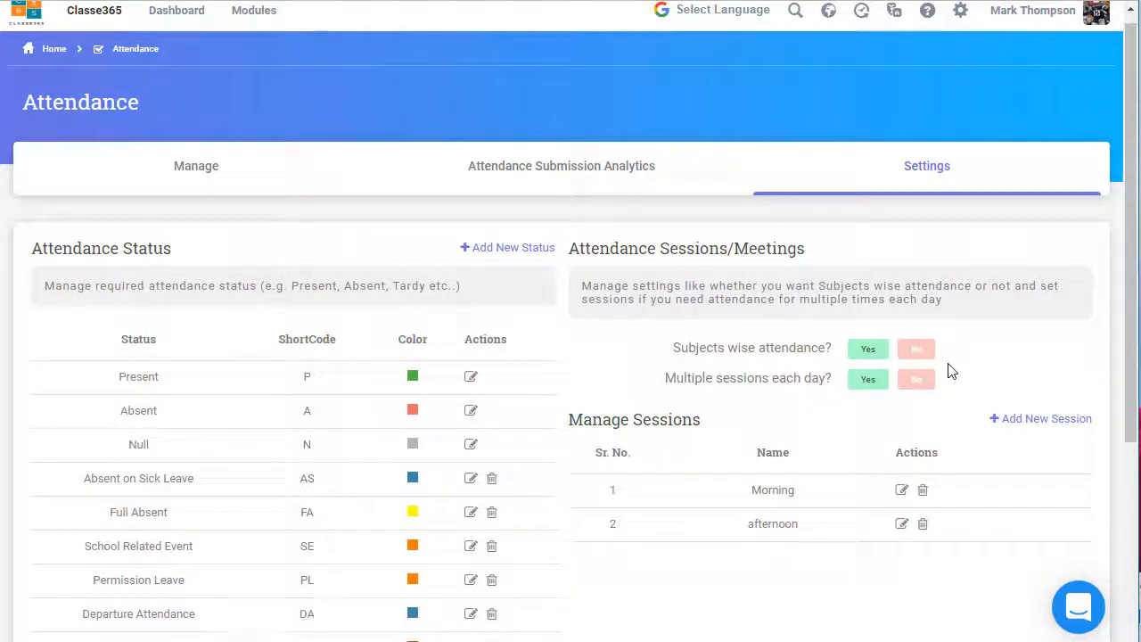
pyautogui.click(1037, 428)
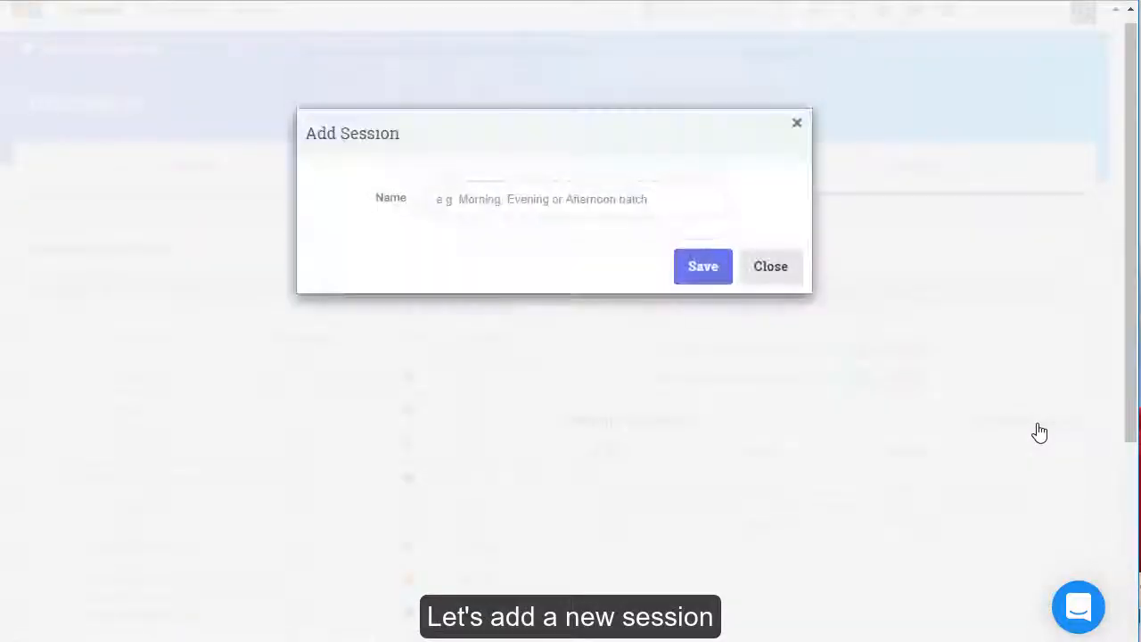
pyautogui.write('Evening')
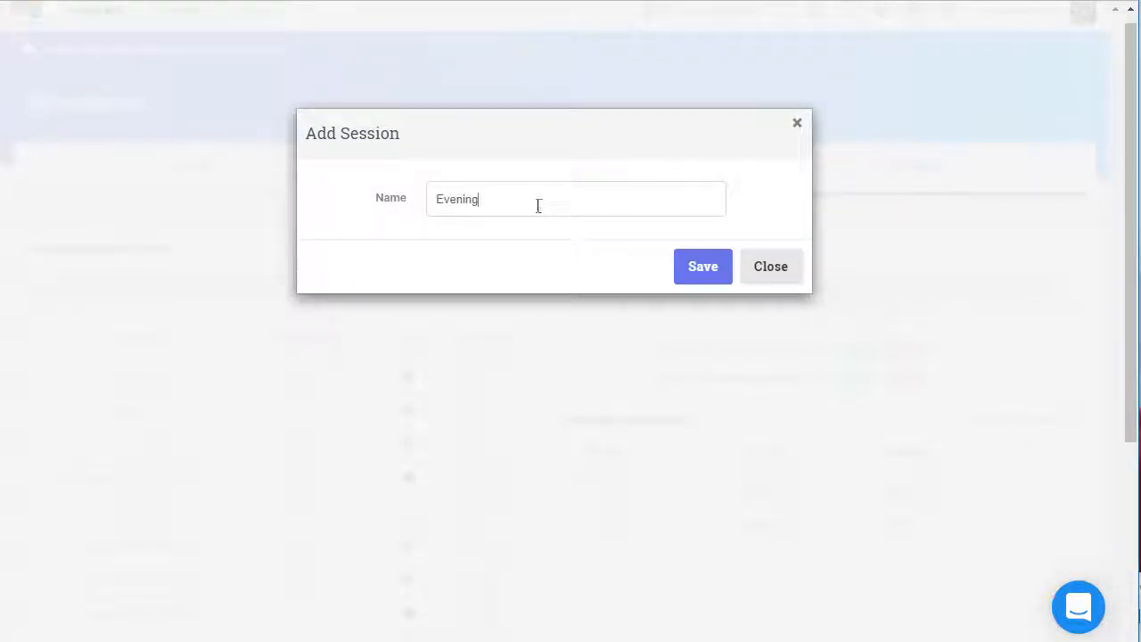
pyautogui.click(703, 278)
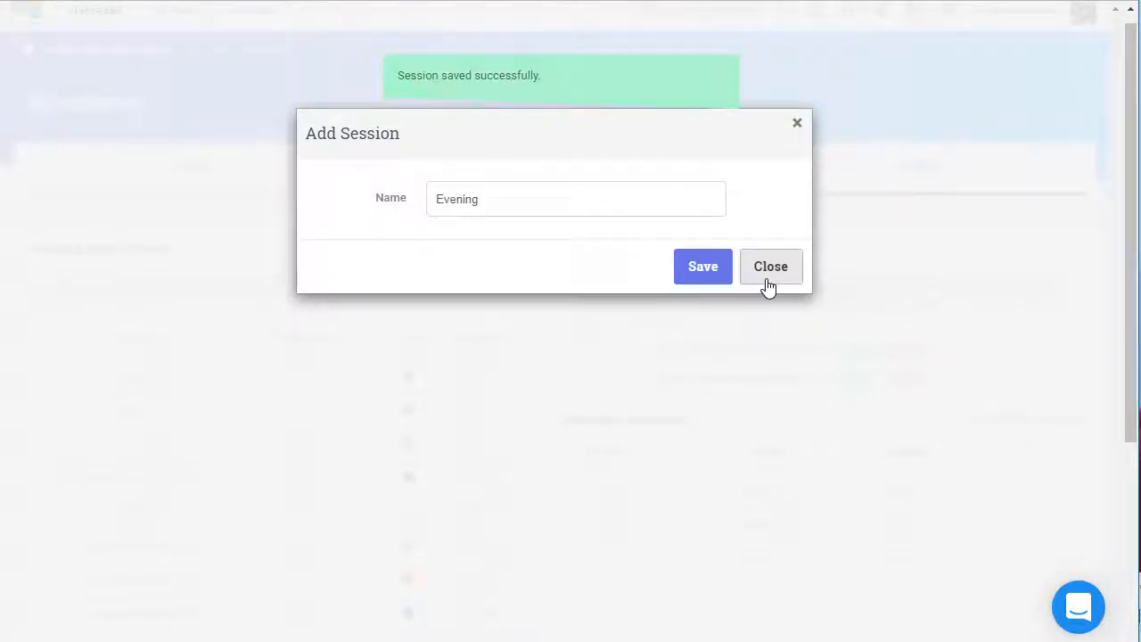
pyautogui.click(769, 276)
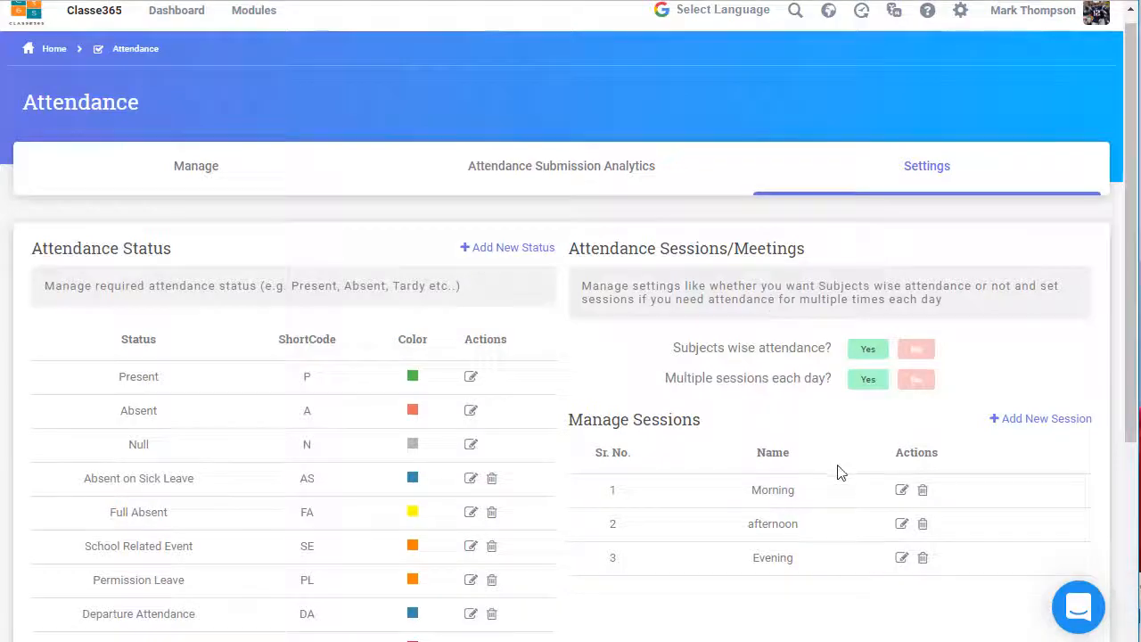
# - Go to attendance management and select class Standard 8, section Division A and subject Maths
pyautogui.scroll(-1, 838, 472)
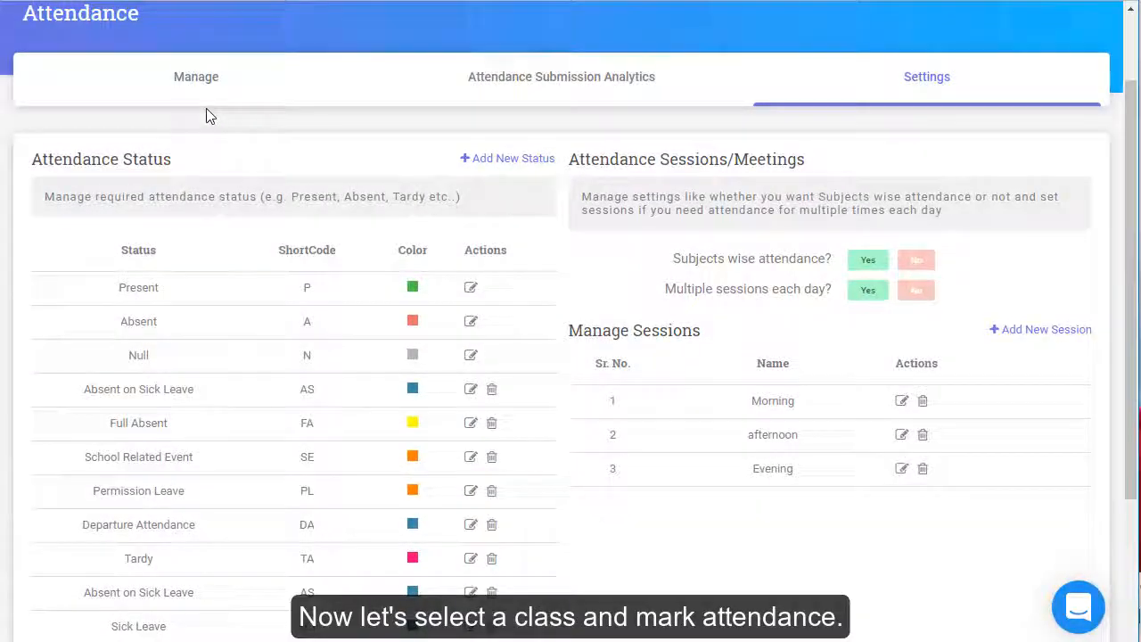
pyautogui.click(201, 99)
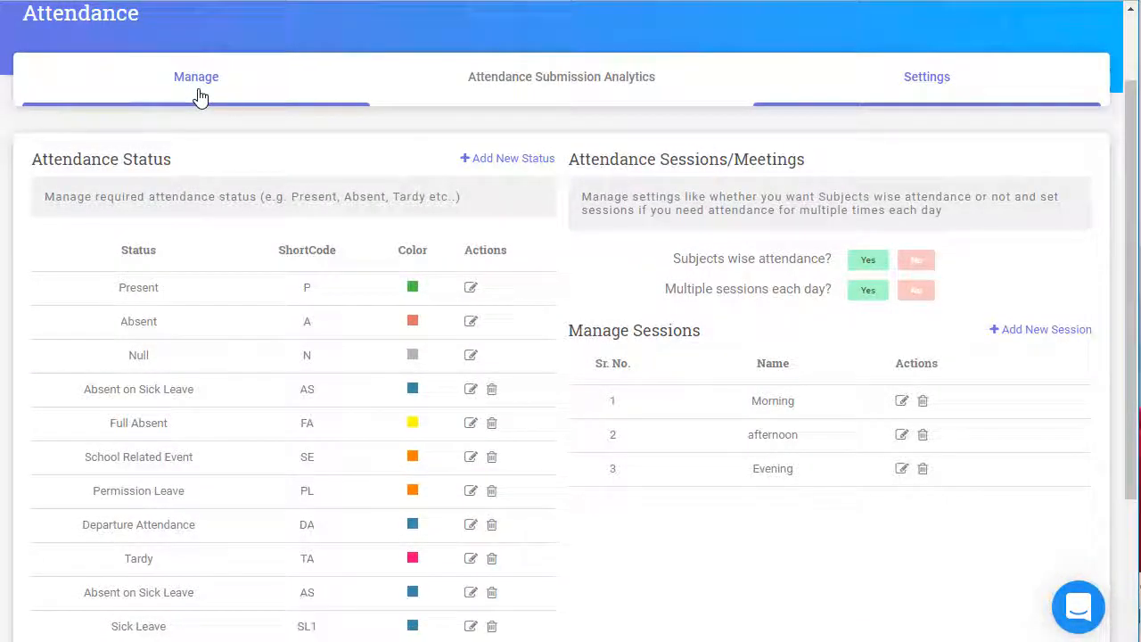
pyautogui.click(185, 174)
pyautogui.click(149, 315)
pyautogui.click(273, 168)
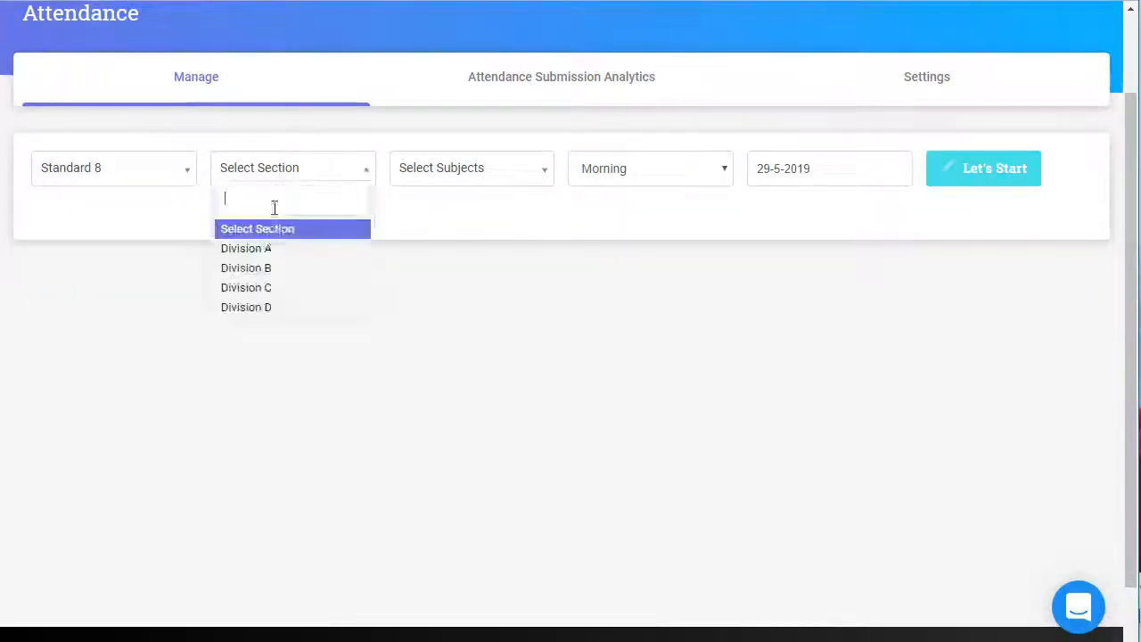
pyautogui.click(249, 247)
pyautogui.click(441, 167)
pyautogui.click(440, 248)
# - Choose the Morning session and the date 01-05-2019, and load the attendance sheet
pyautogui.click(602, 182)
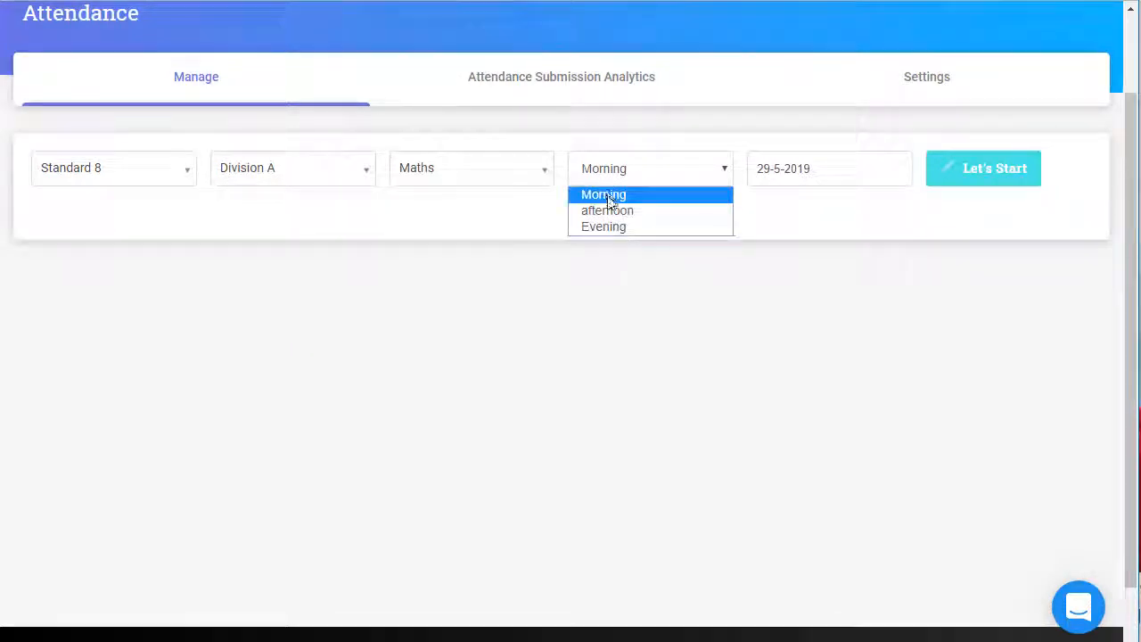
pyautogui.click(610, 190)
pyautogui.click(871, 177)
pyautogui.click(849, 258)
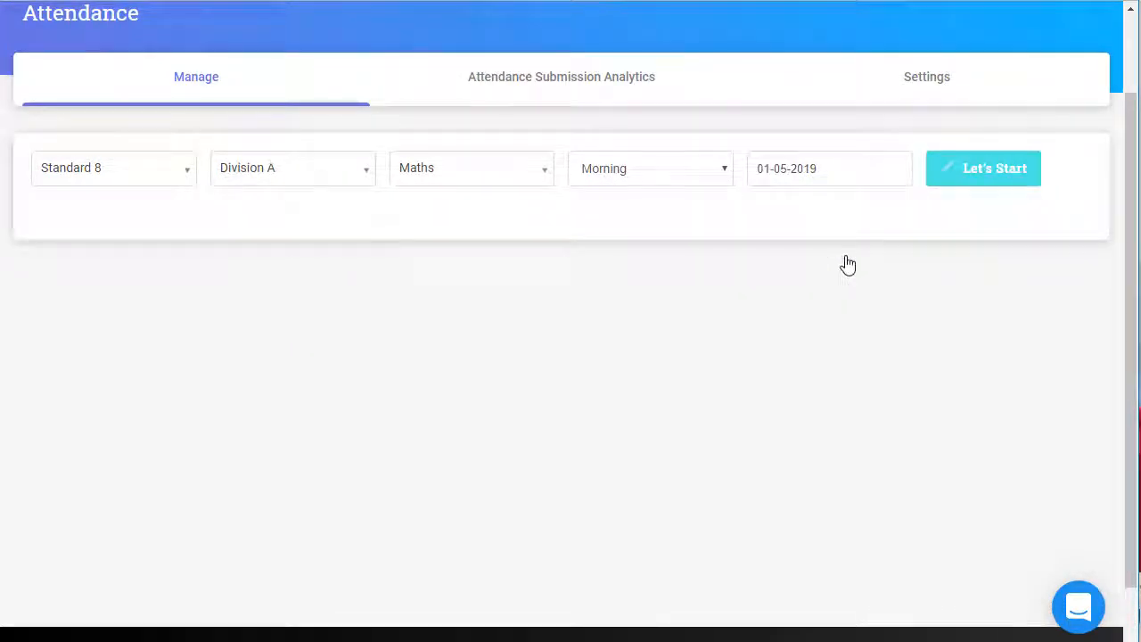
pyautogui.click(952, 179)
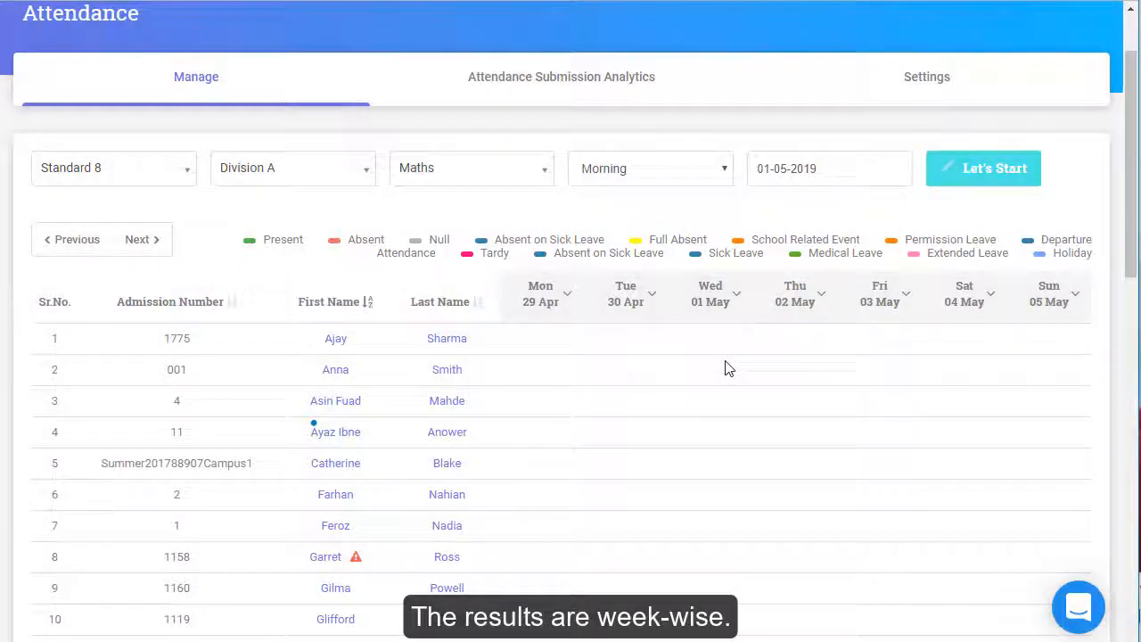
# - Mark Wed 01 May as a holiday and add the comment "Labor Day" to the first student's entry for that day
pyautogui.click(736, 294)
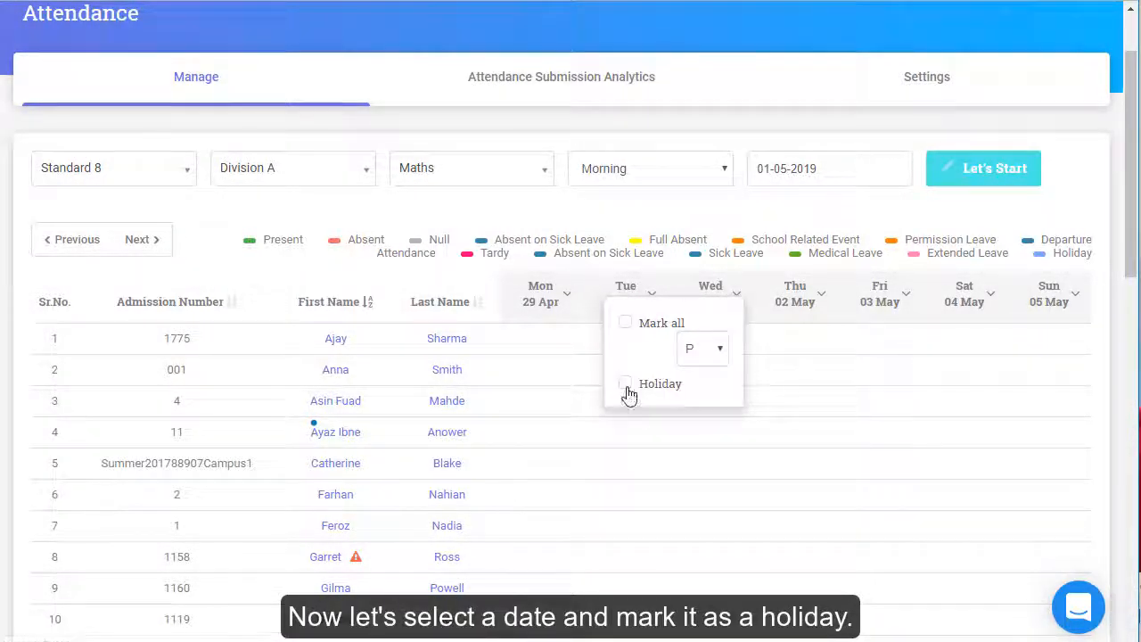
pyautogui.click(628, 390)
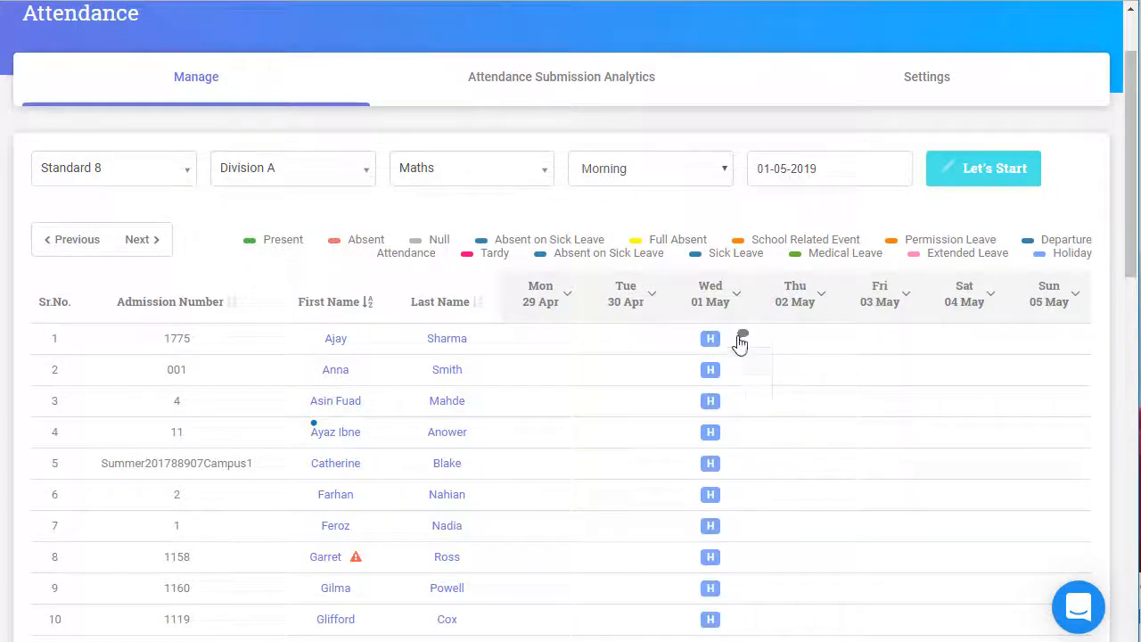
pyautogui.click(742, 336)
pyautogui.click(656, 404)
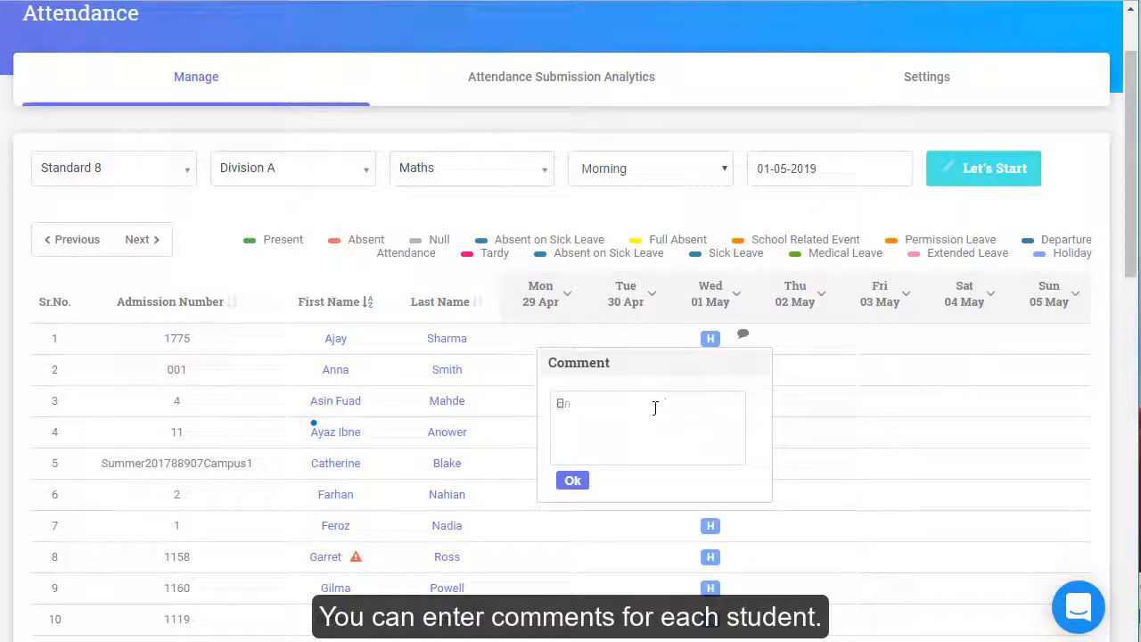
pyautogui.write('Labor Day')
pyautogui.click(572, 481)
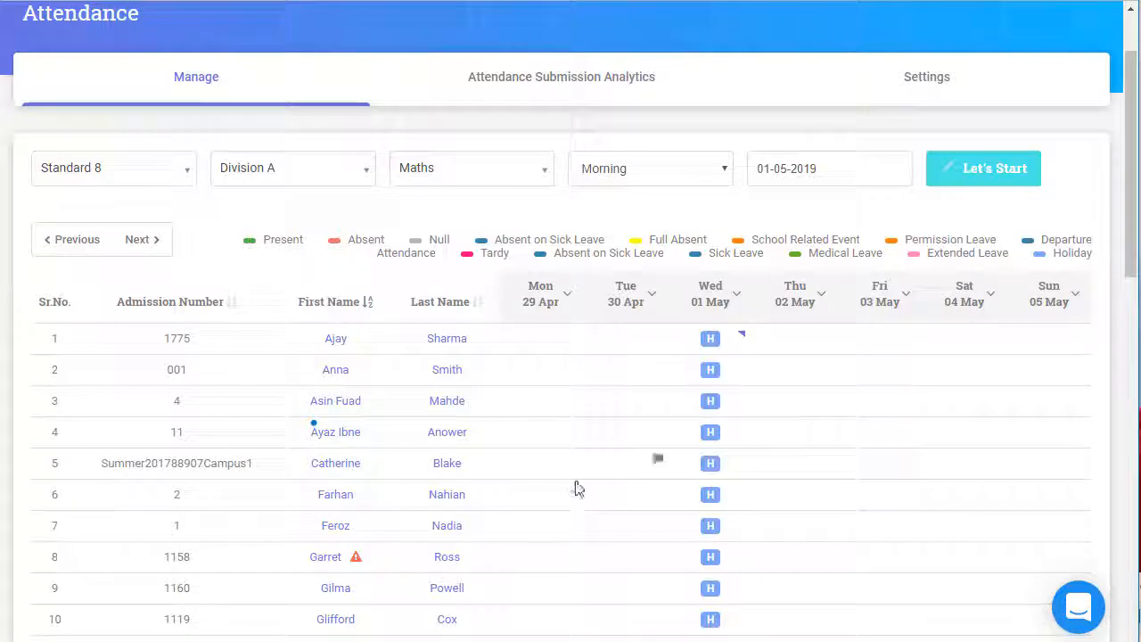
# - Mark all students present on Thu 02 May, set the student in row 8 to SE, and submit with emailed absent notifications for Thu
pyautogui.click(824, 299)
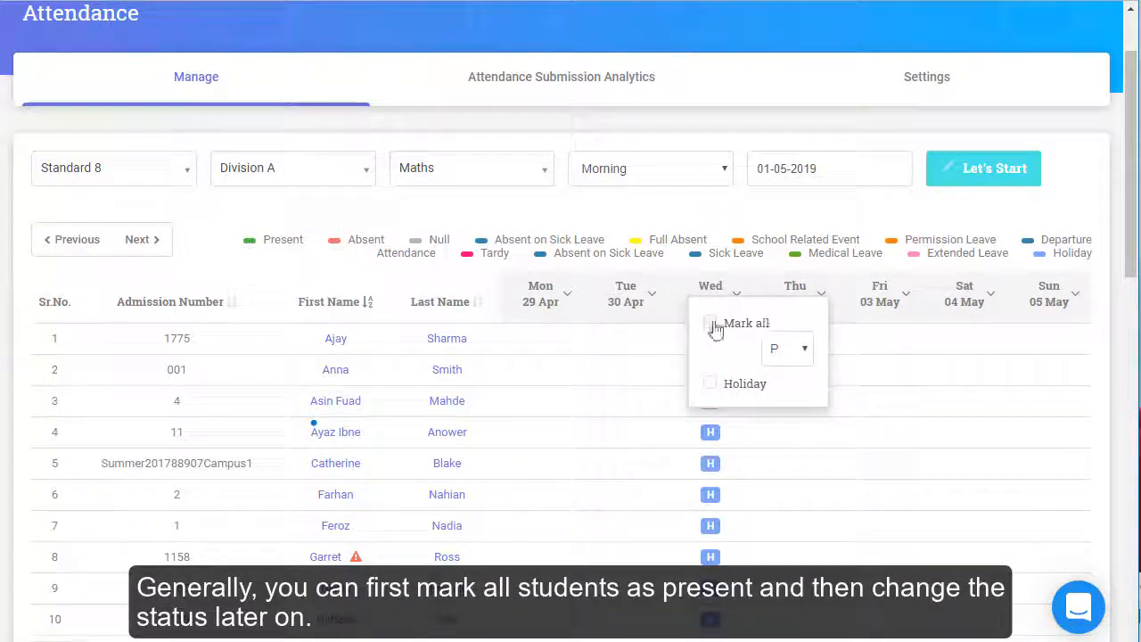
pyautogui.click(715, 327)
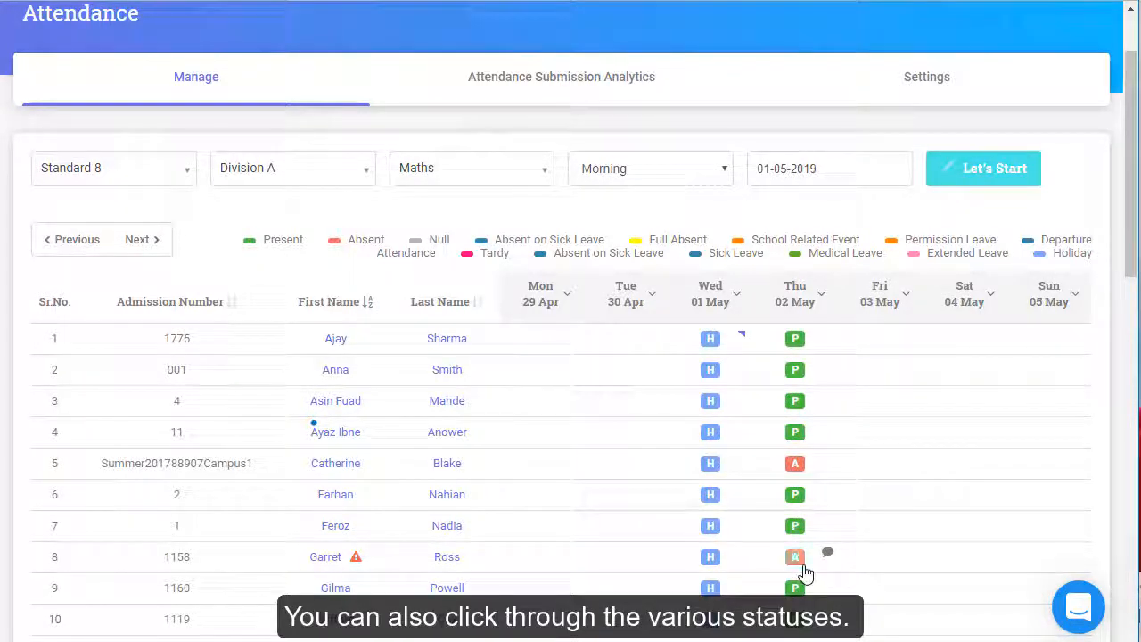
pyautogui.click(801, 565)
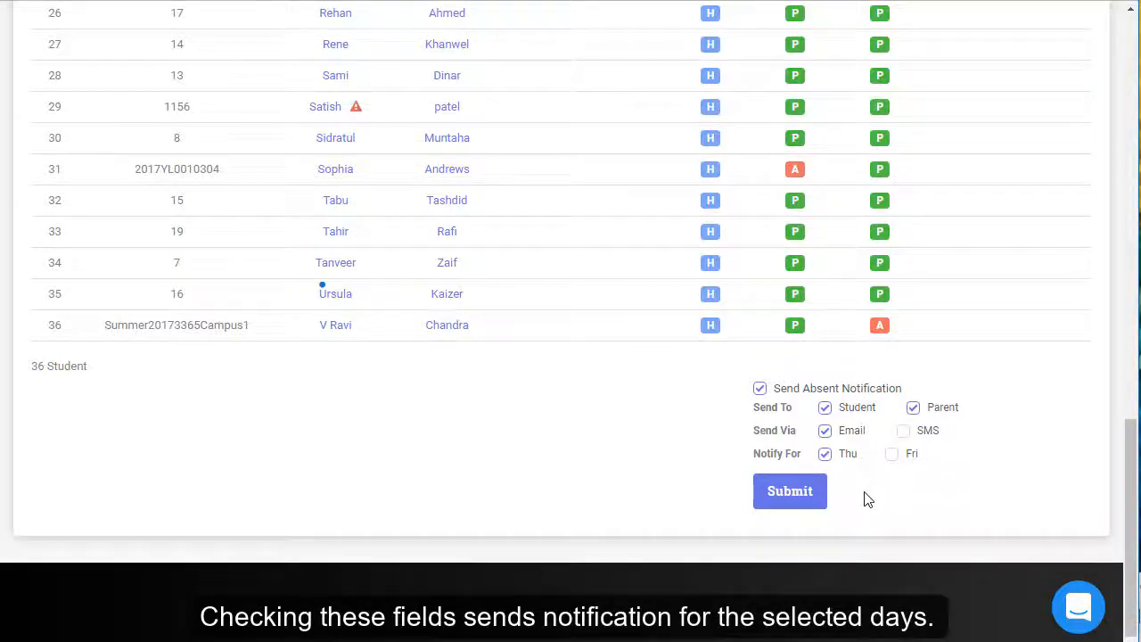
pyautogui.click(816, 505)
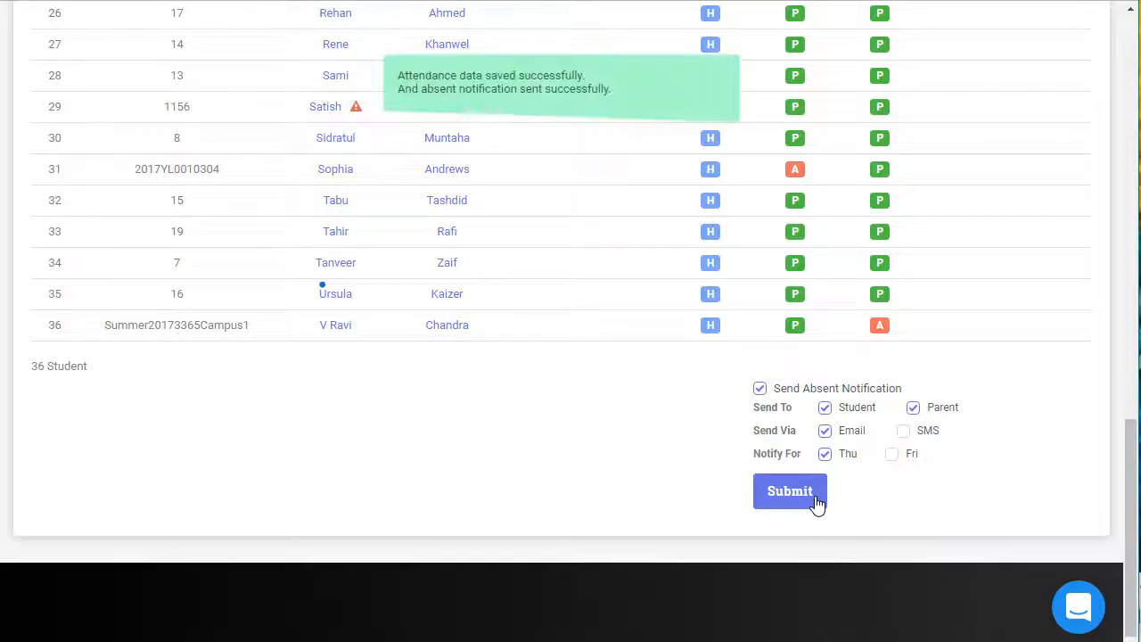
# - Open the attendance submission analytics and set the date range from 01-05-2019 to 07-05-2019
pyautogui.scroll(15, 940, 491)
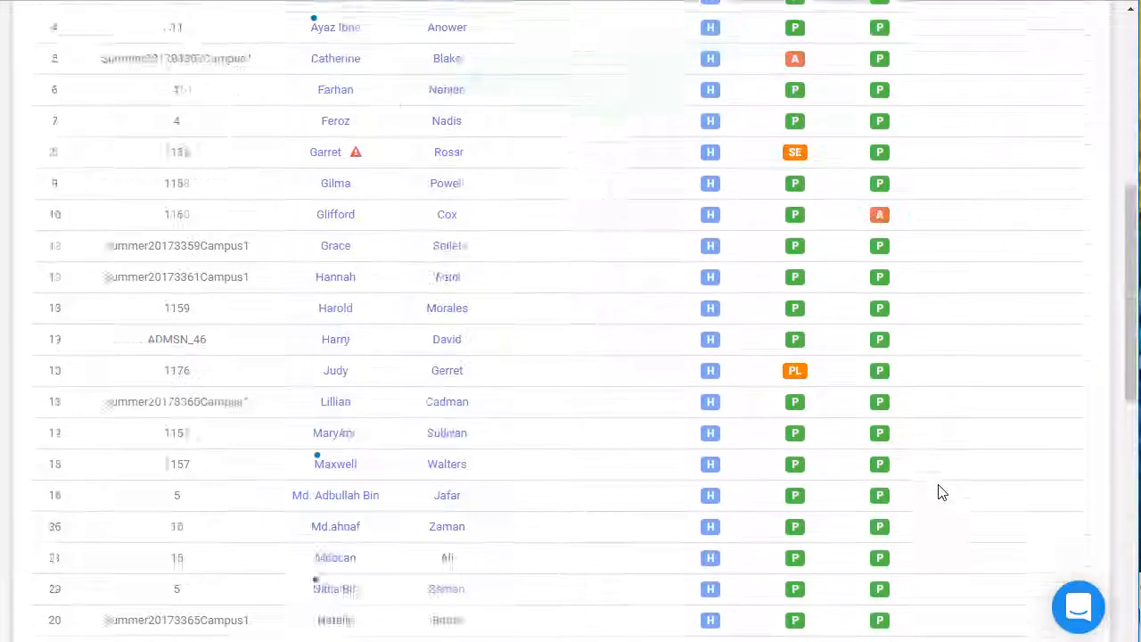
pyautogui.click(584, 203)
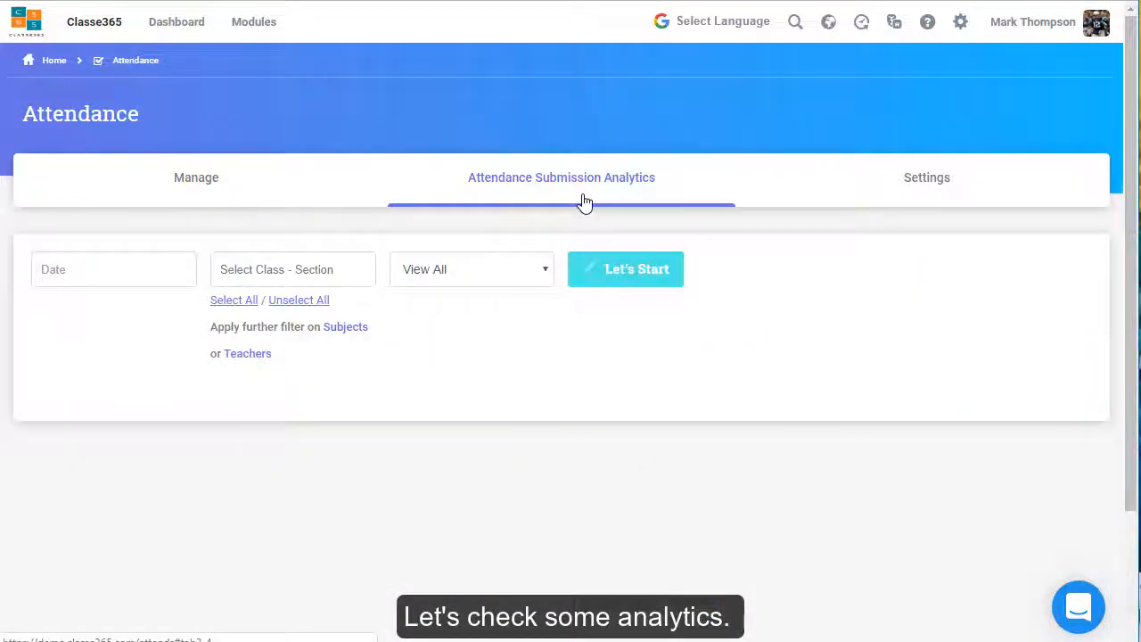
pyautogui.click(145, 267)
pyautogui.click(122, 412)
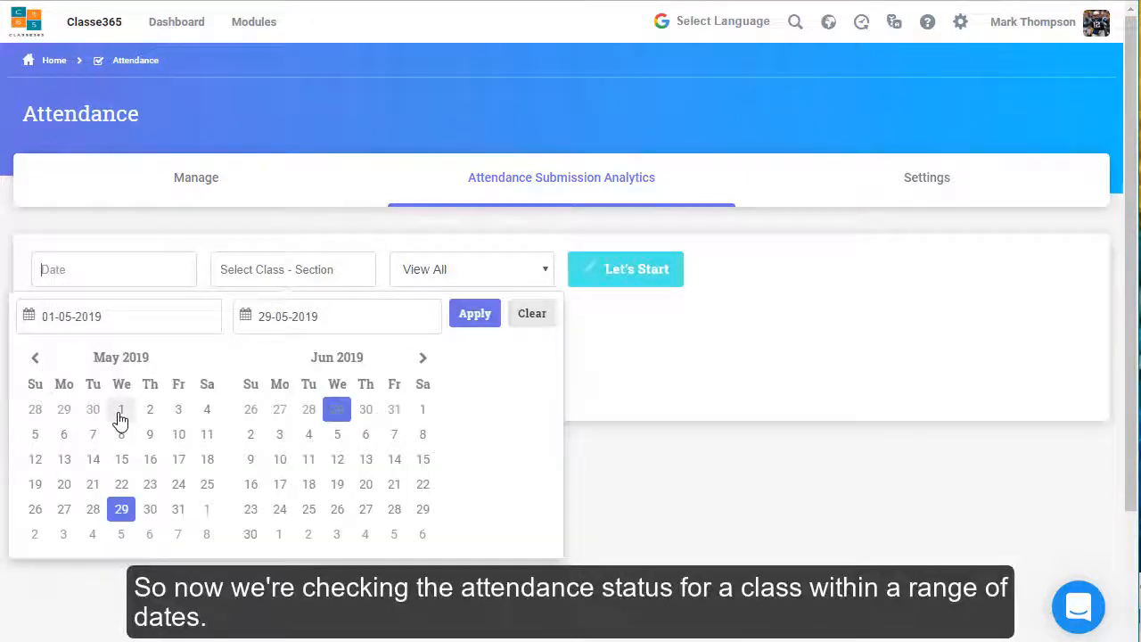
pyautogui.click(94, 440)
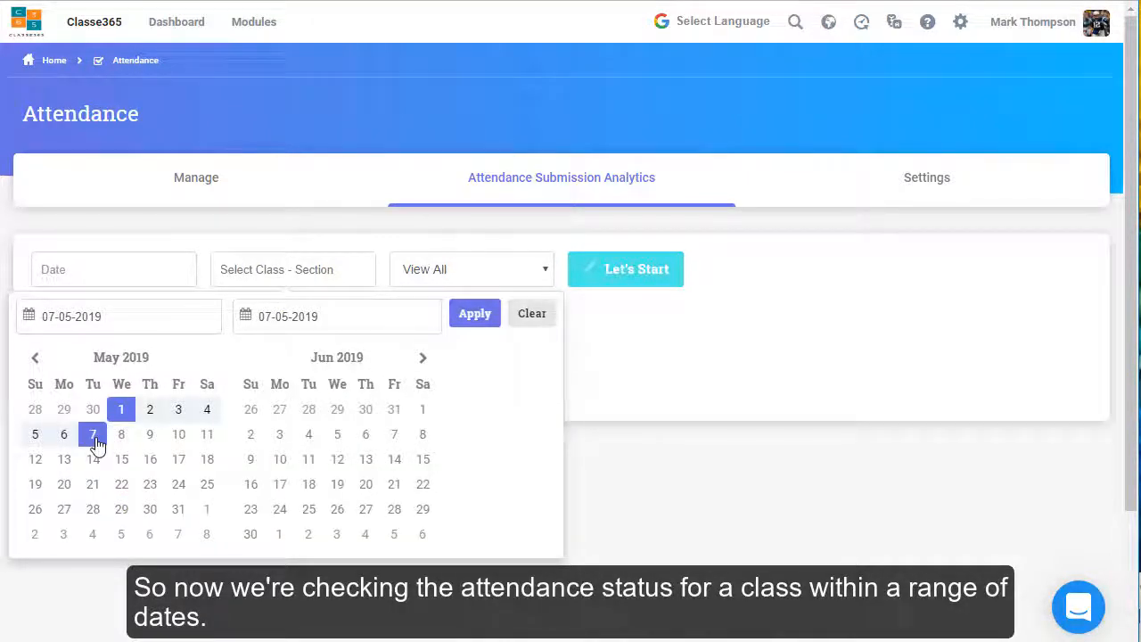
# - List the attendance submissions for Standard 8 - Division A with the View All option and review each session's submission status
pyautogui.click(282, 268)
pyautogui.write('S')
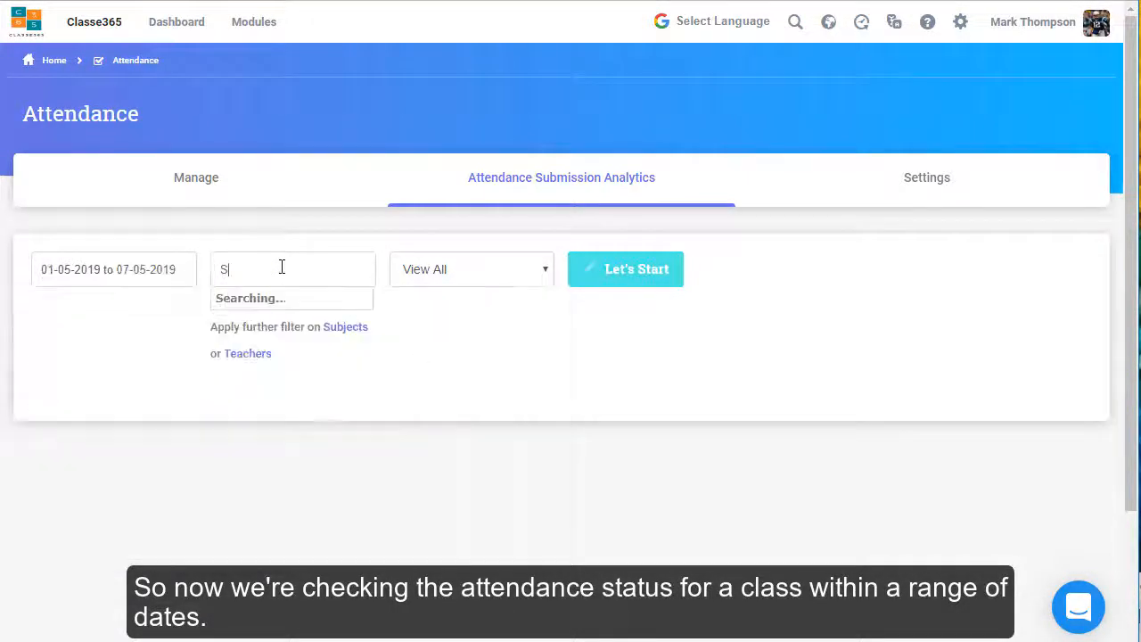
pyautogui.write('tandard 8')
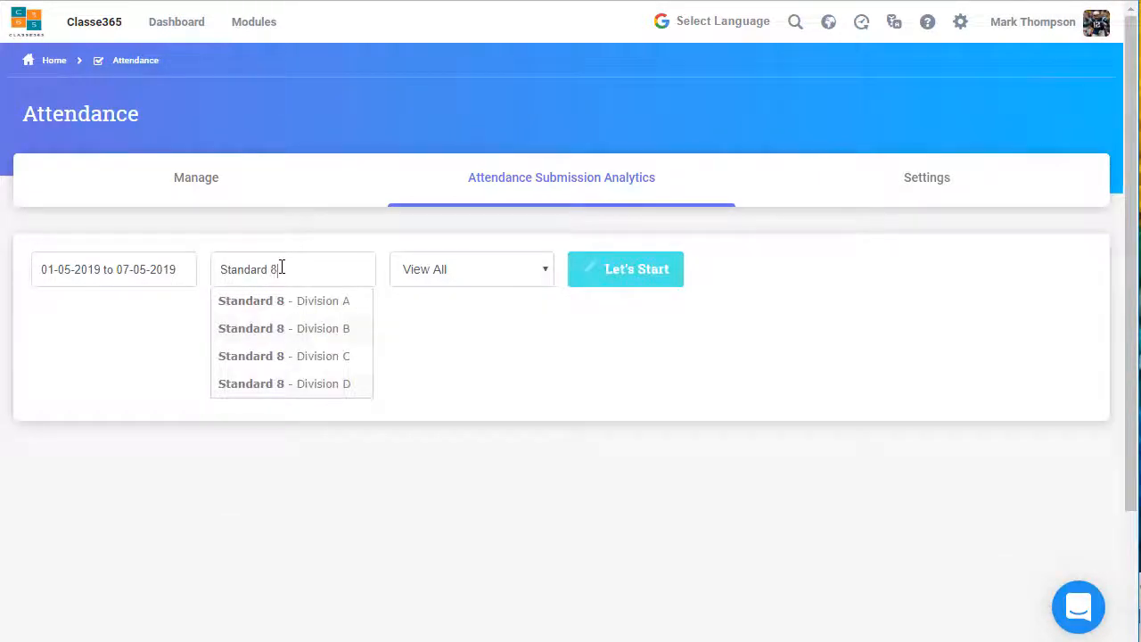
pyautogui.click(357, 300)
pyautogui.click(521, 284)
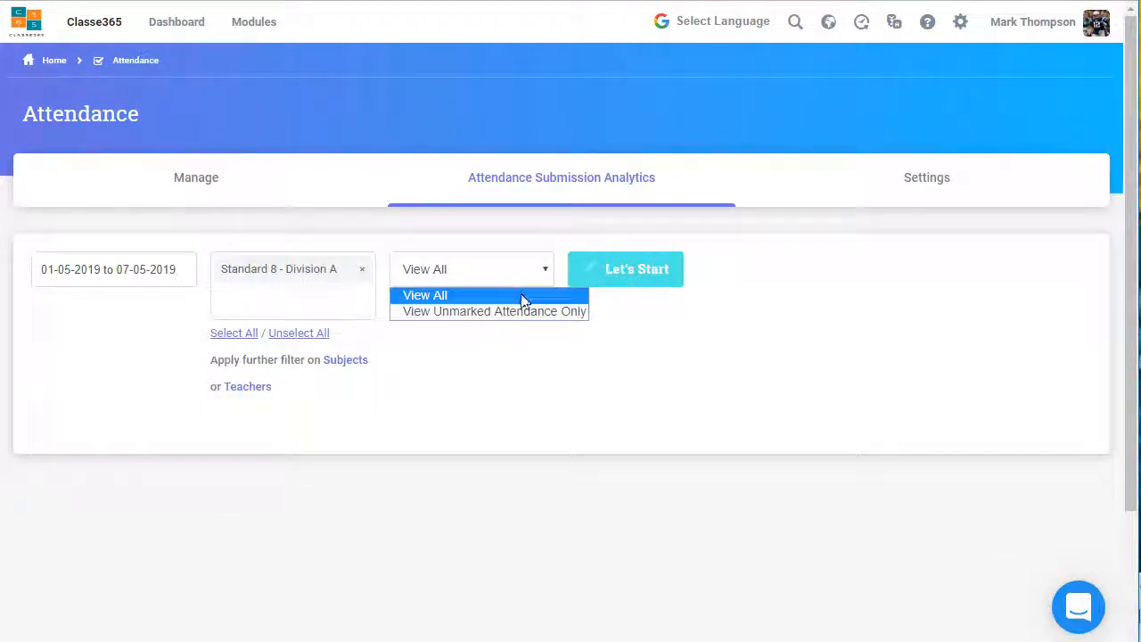
pyautogui.click(522, 294)
pyautogui.click(623, 287)
pyautogui.scroll(-4, 623, 365)
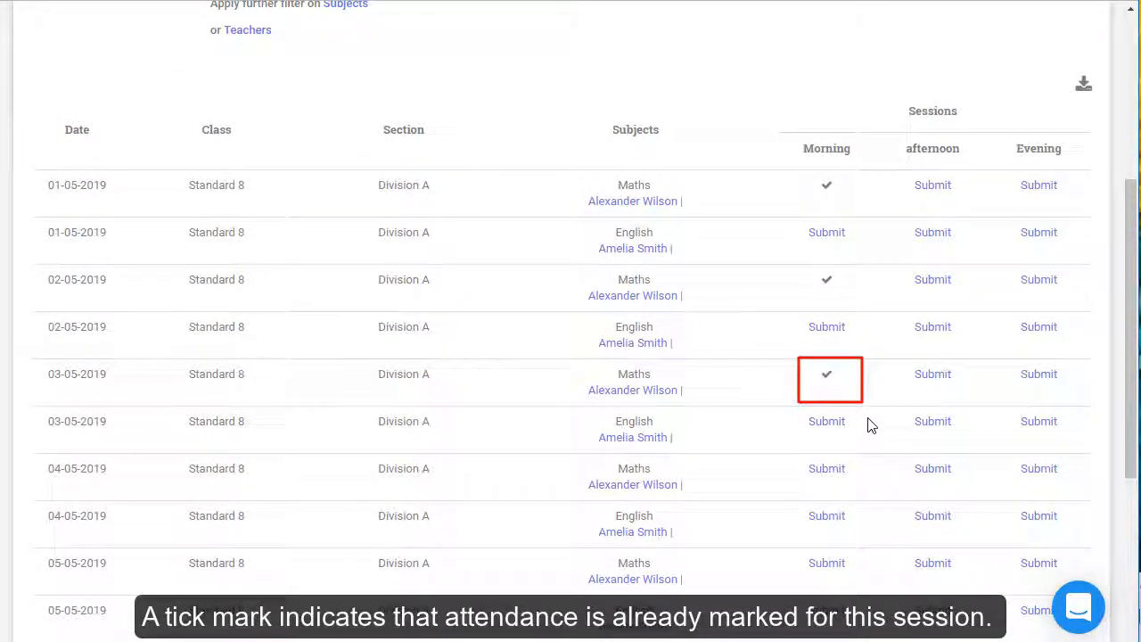
pyautogui.scroll(-3, 871, 425)
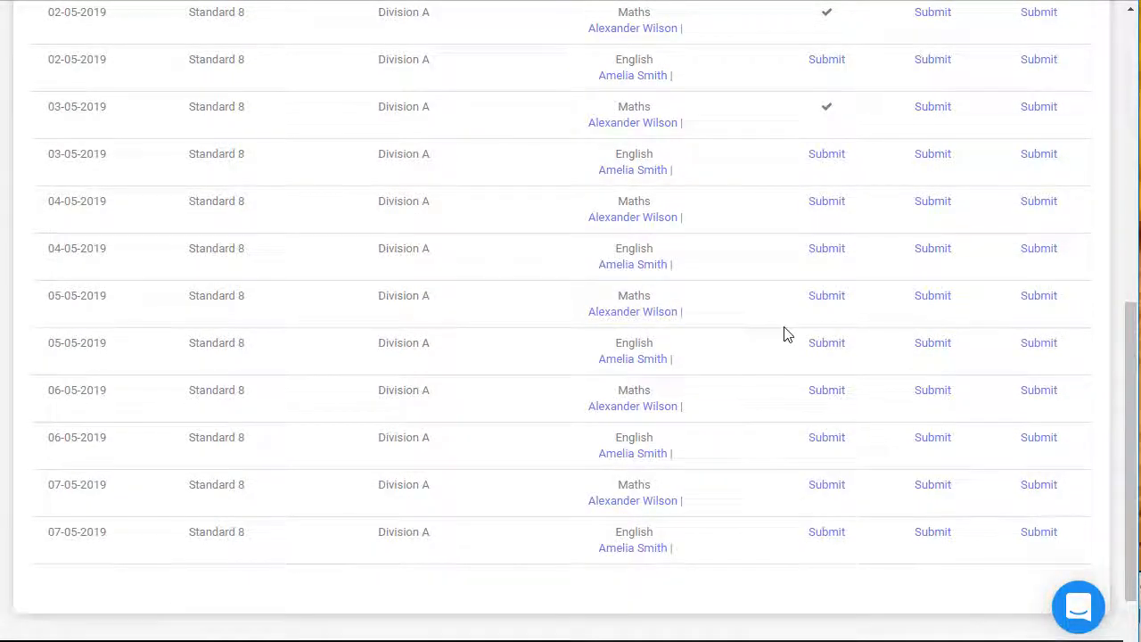
pyautogui.scroll(5, 784, 331)
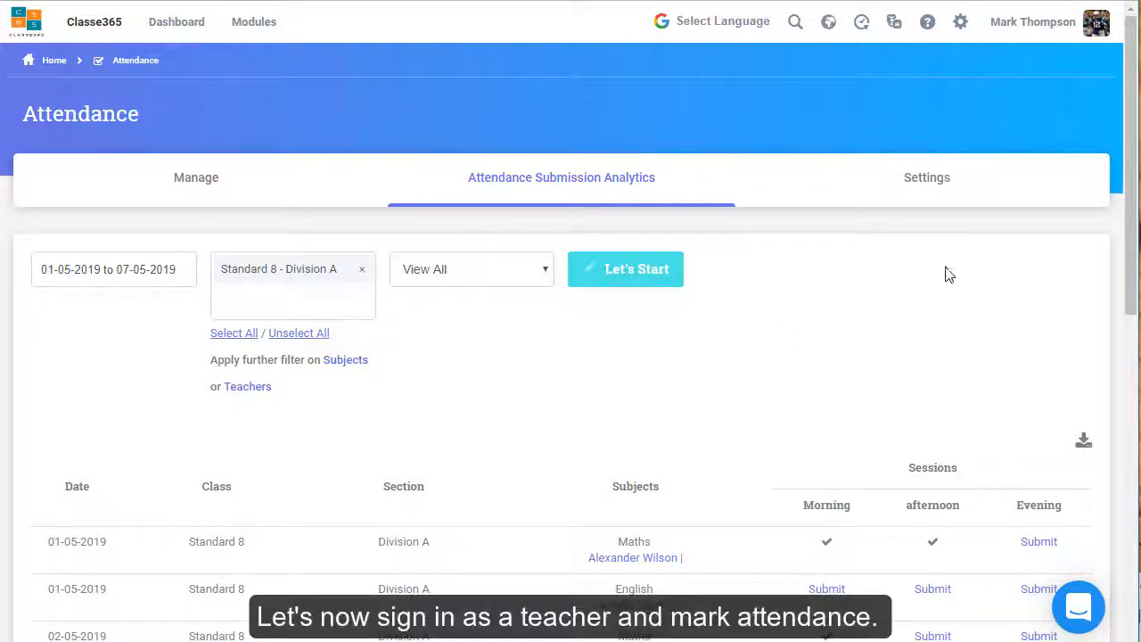
# - Log out of the admin account and sign in as a teacher with the saved username and password
pyautogui.click(1094, 25)
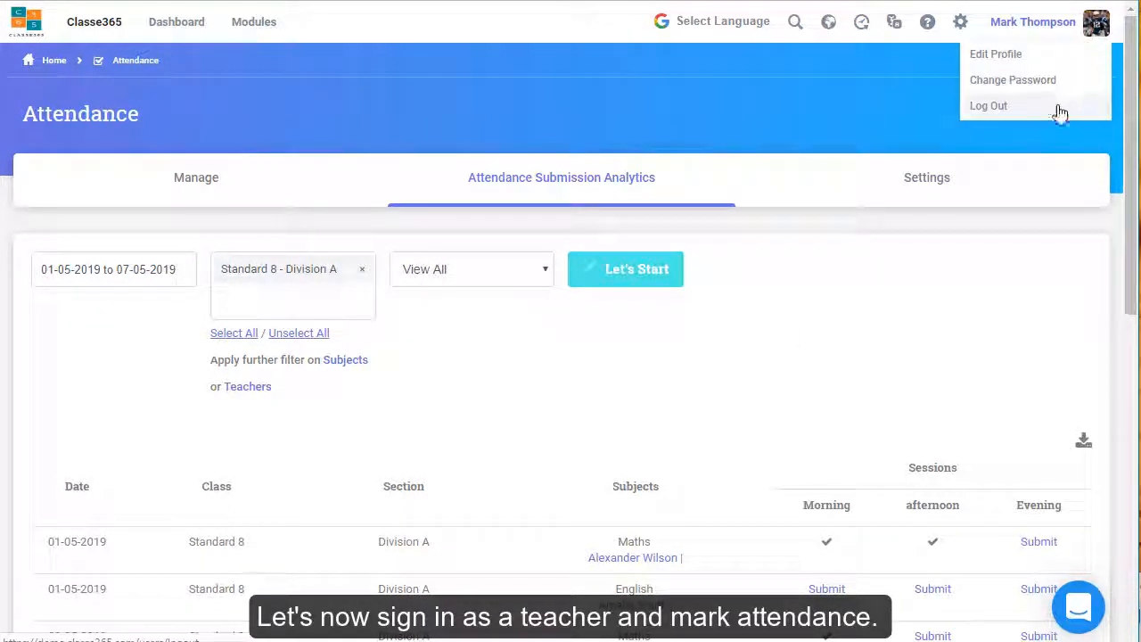
pyautogui.click(1060, 113)
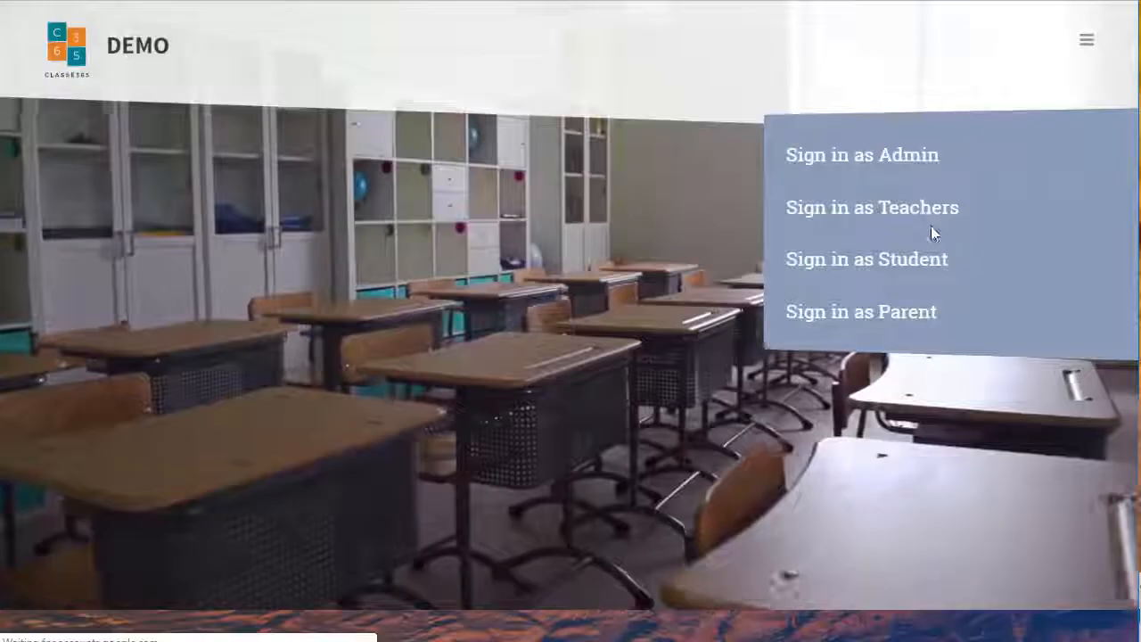
pyautogui.click(931, 218)
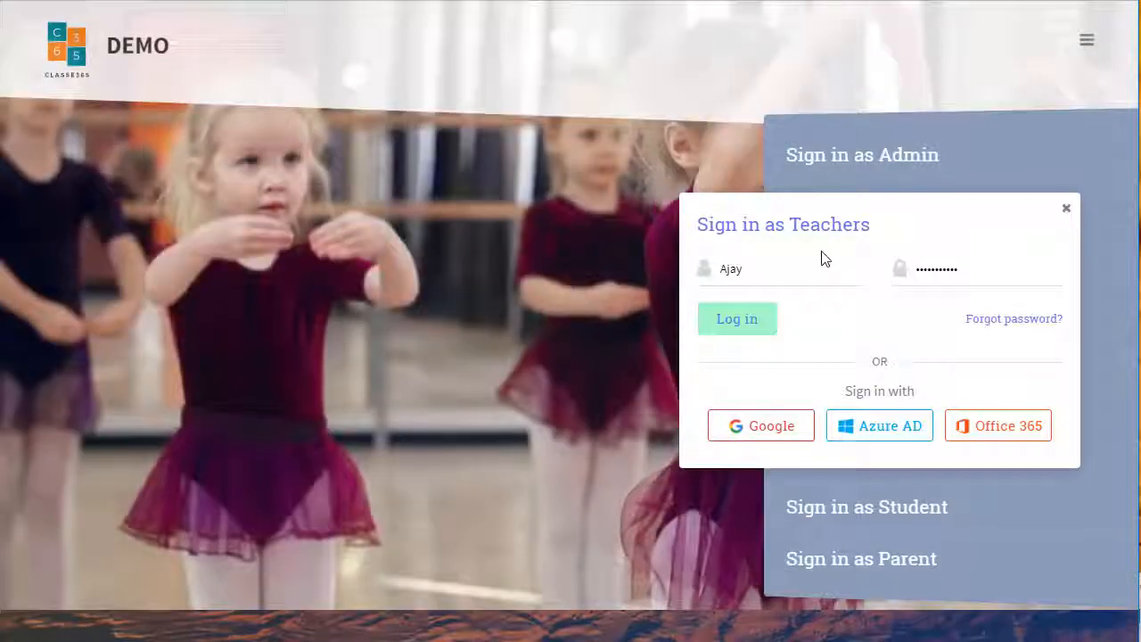
pyautogui.click(749, 269)
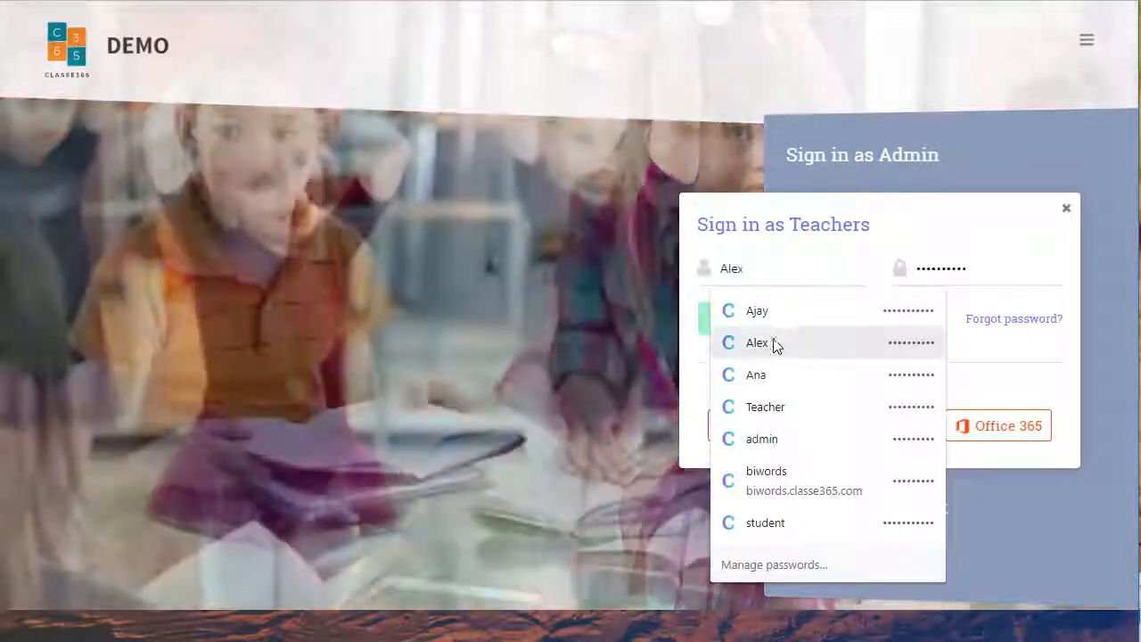
pyautogui.click(775, 344)
pyautogui.click(761, 328)
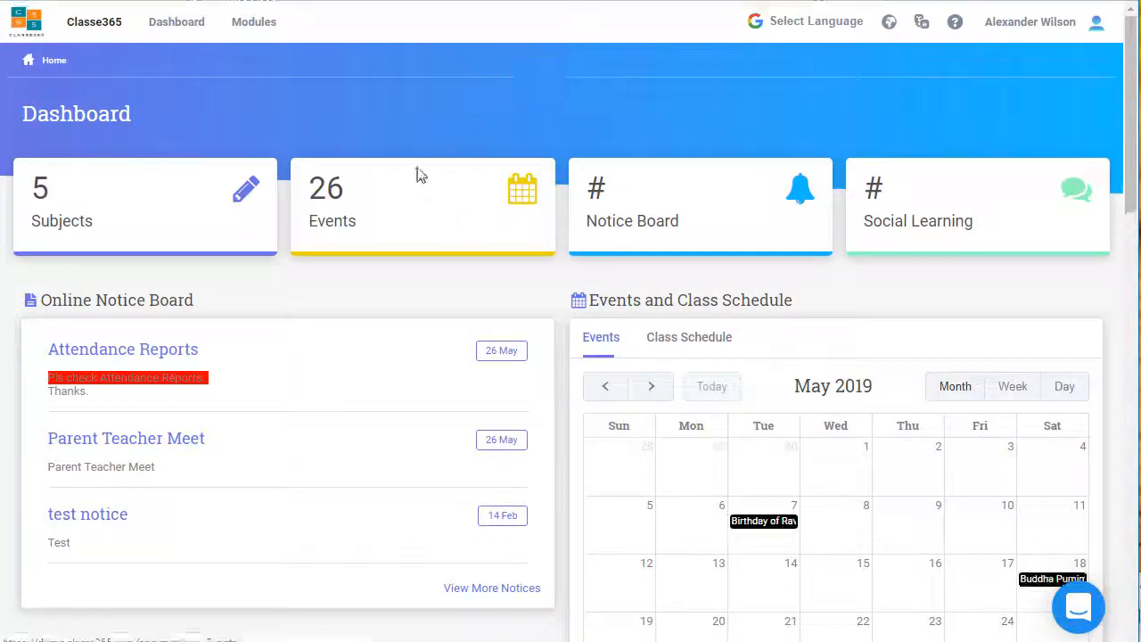
# - Open attendance management and choose the class Standard 8 and the section Division A
pyautogui.moveTo(254, 23)
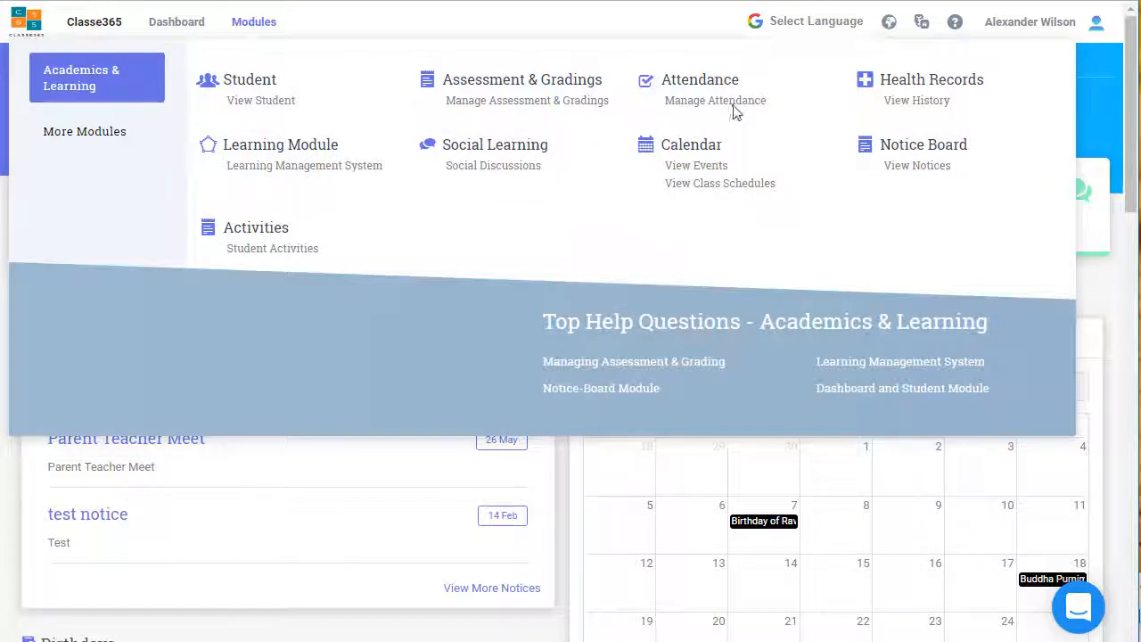
pyautogui.click(732, 106)
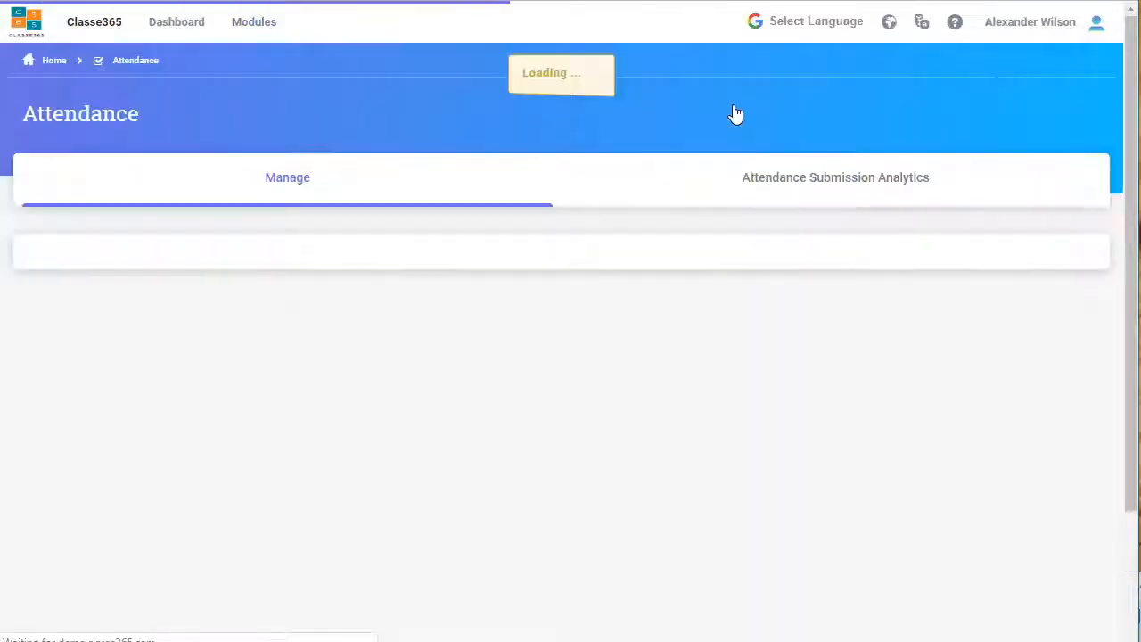
pyautogui.click(188, 284)
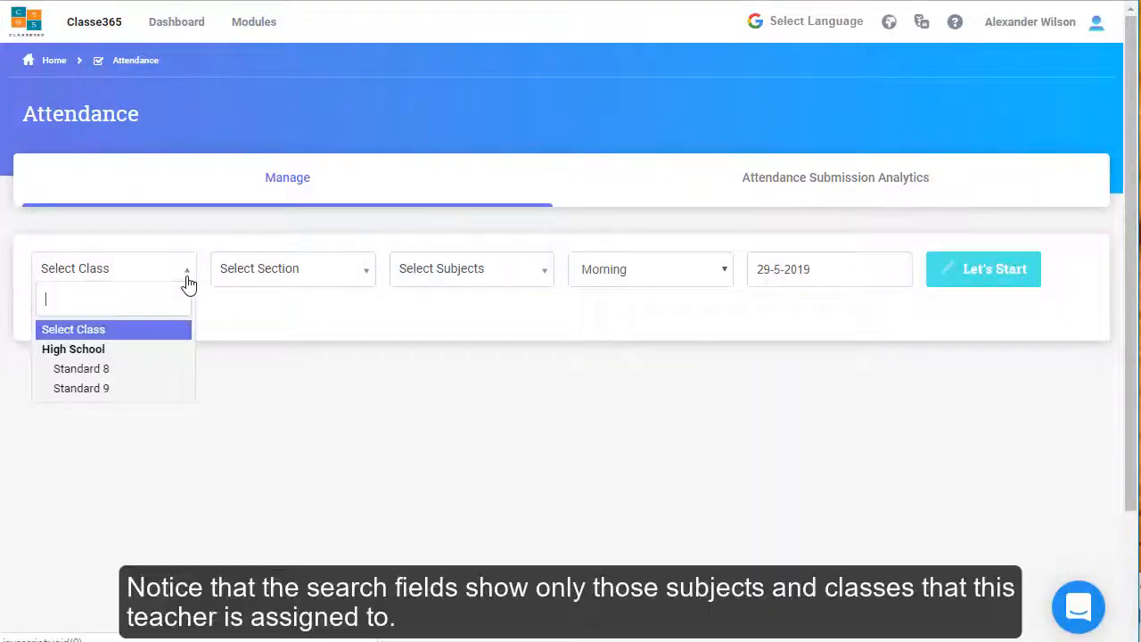
pyautogui.click(151, 370)
pyautogui.click(357, 283)
pyautogui.click(339, 349)
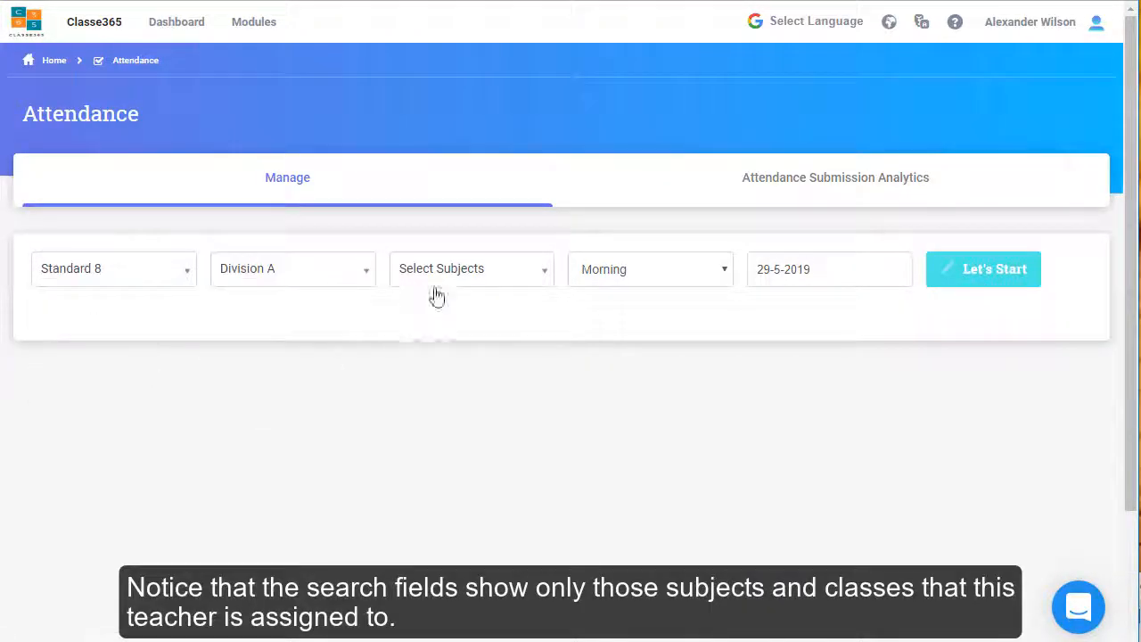
# - Choose the Maths subject, set the date to 02-05-2019, and load the attendance sheet
pyautogui.click(435, 280)
pyautogui.click(440, 350)
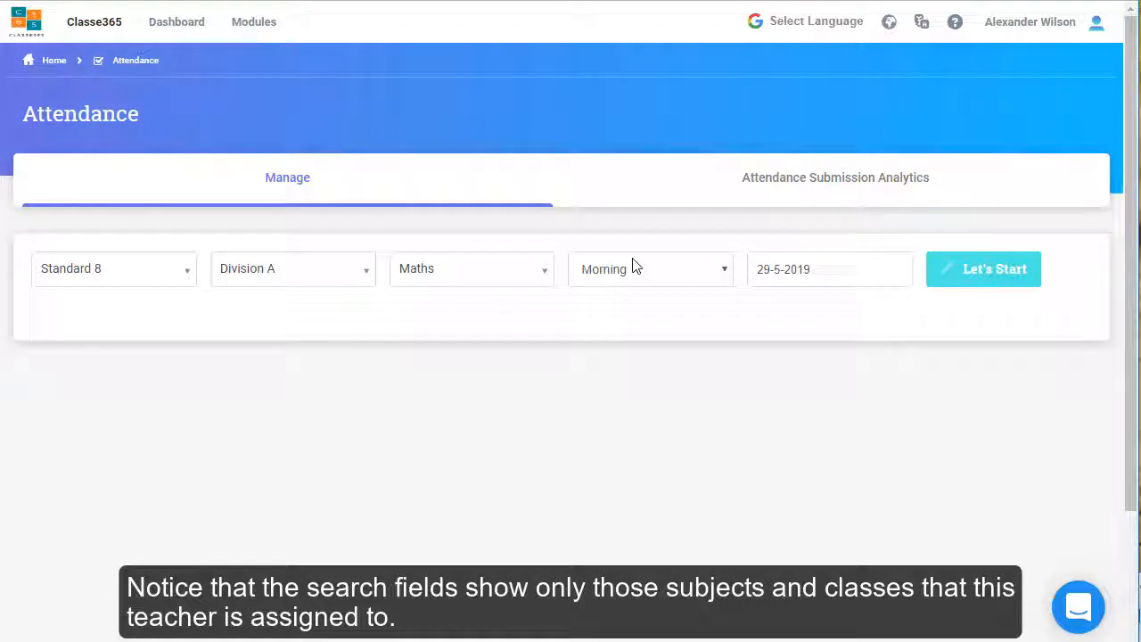
pyautogui.click(792, 270)
pyautogui.click(891, 359)
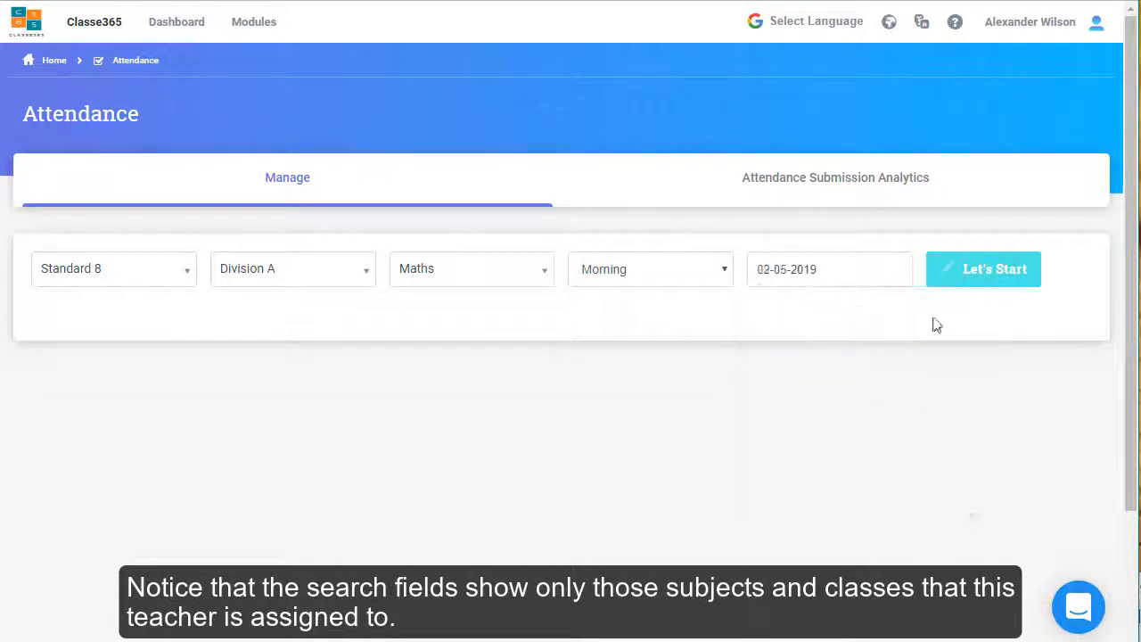
pyautogui.click(972, 284)
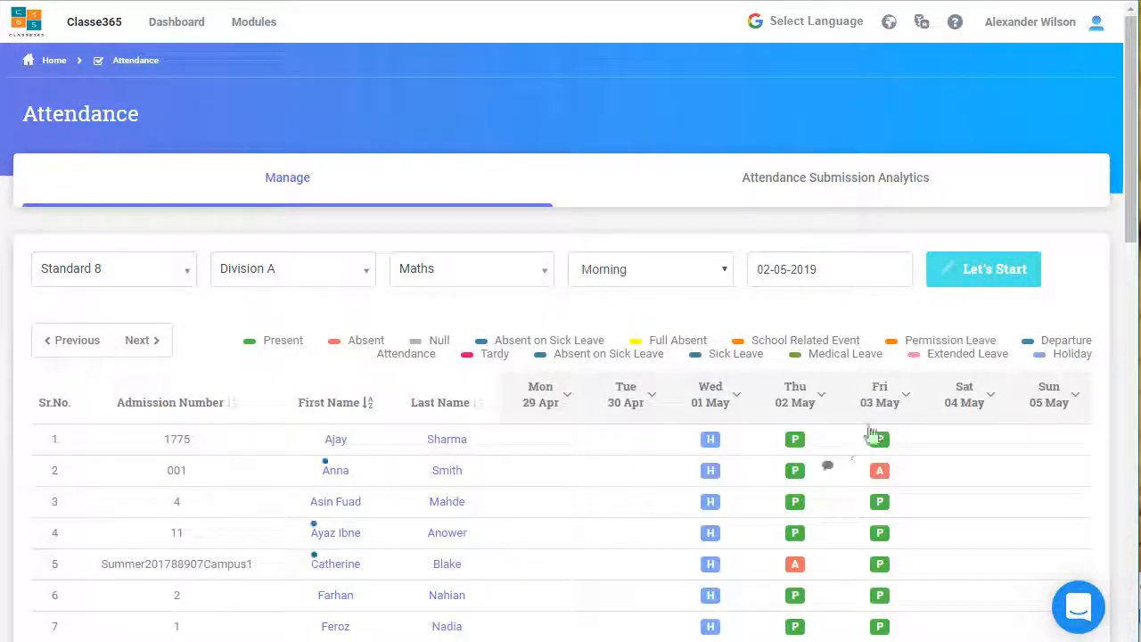
# - Review the recorded attendance, then mark all students present on Sat 04 May except the student in row 5, marked absent
pyautogui.scroll(-3, 815, 526)
pyautogui.scroll(-5, 815, 532)
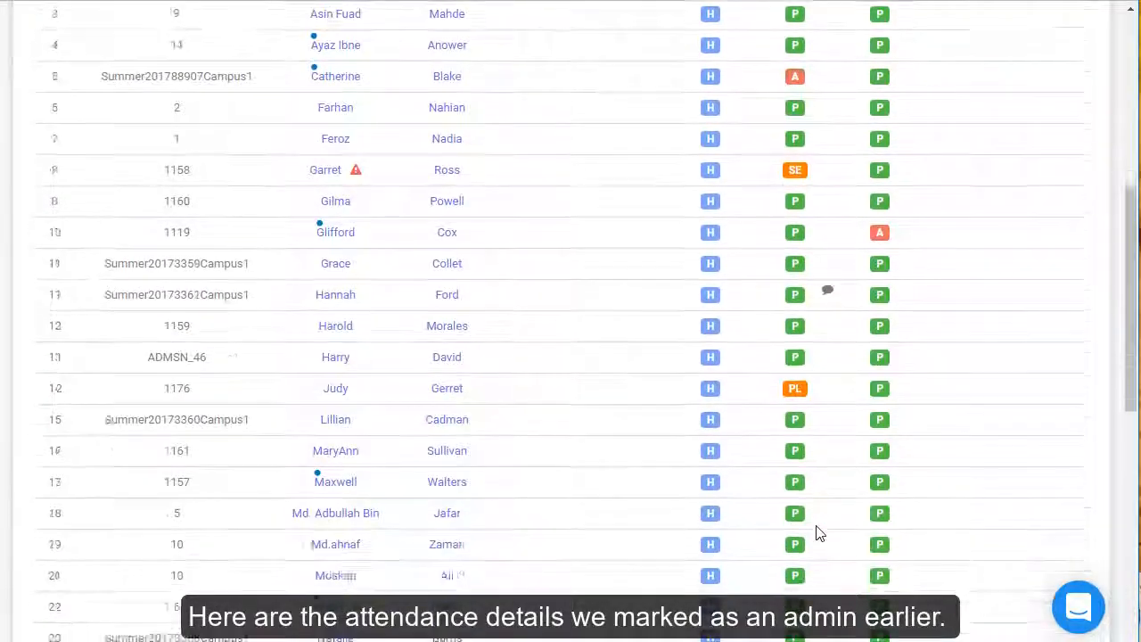
pyautogui.scroll(4, 814, 532)
pyautogui.scroll(4, 818, 532)
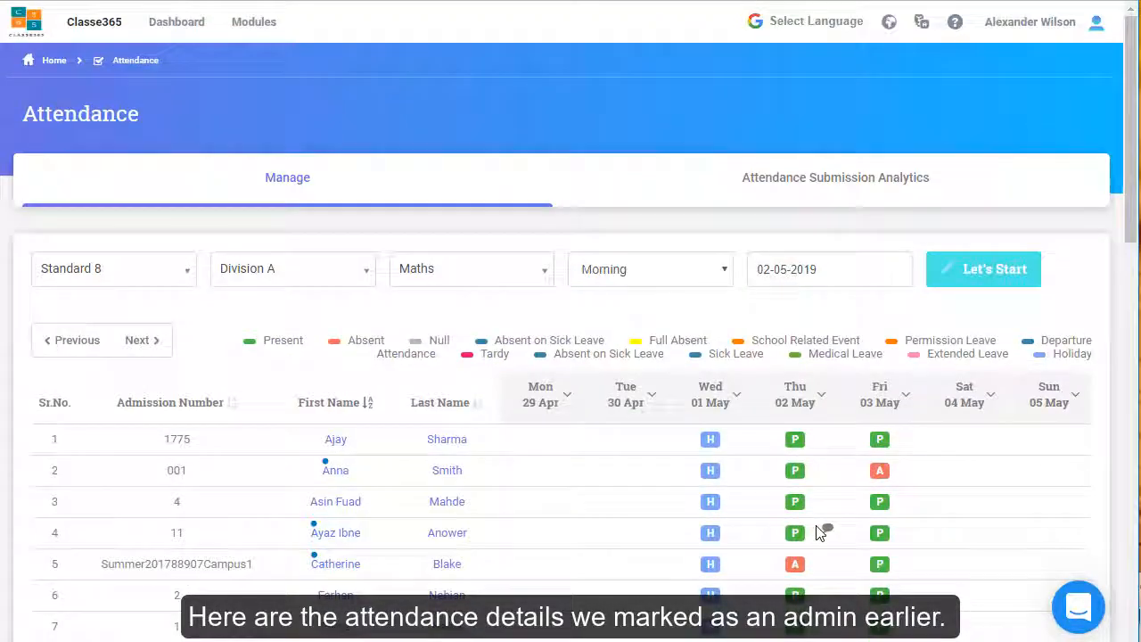
pyautogui.click(990, 400)
pyautogui.click(894, 425)
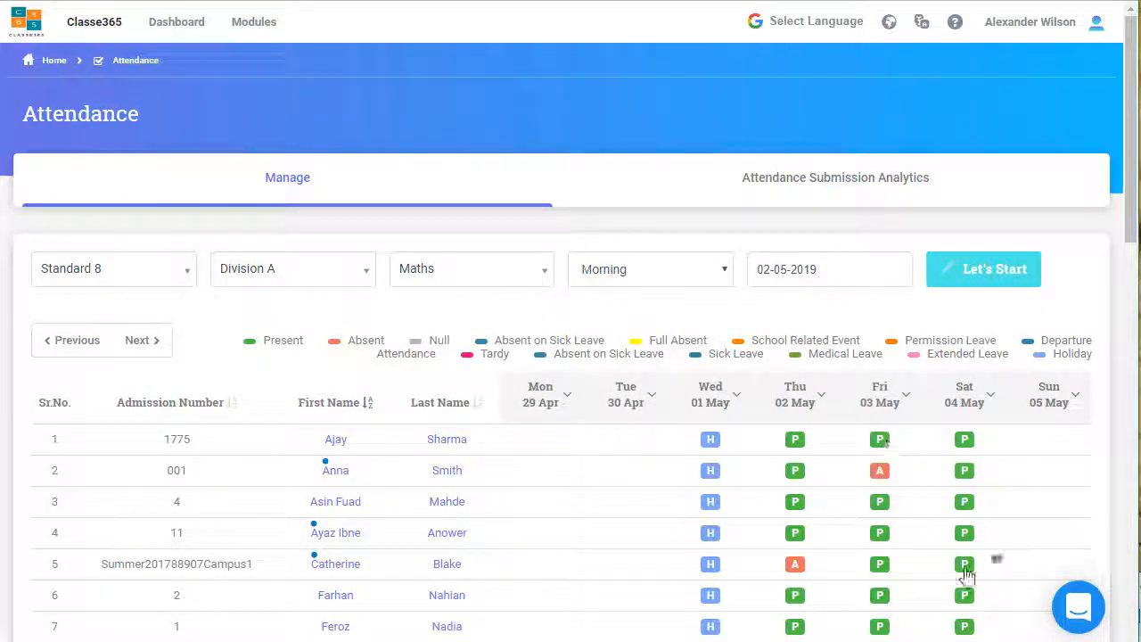
pyautogui.scroll(-4, 969, 554)
pyautogui.click(967, 551)
pyautogui.scroll(3, 936, 498)
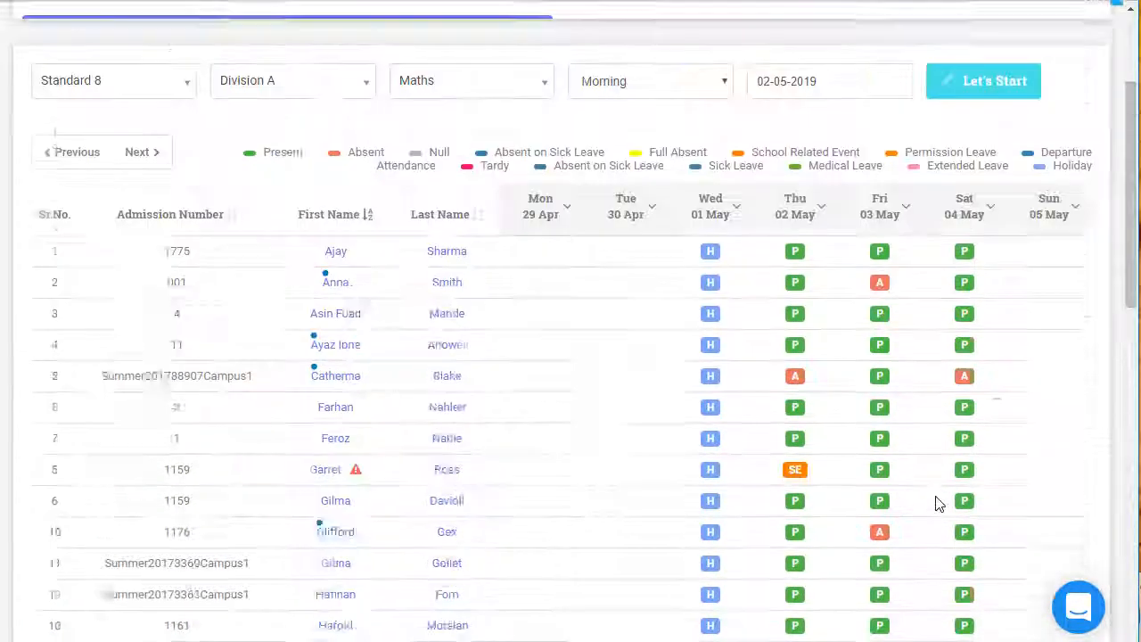
pyautogui.scroll(2, 939, 504)
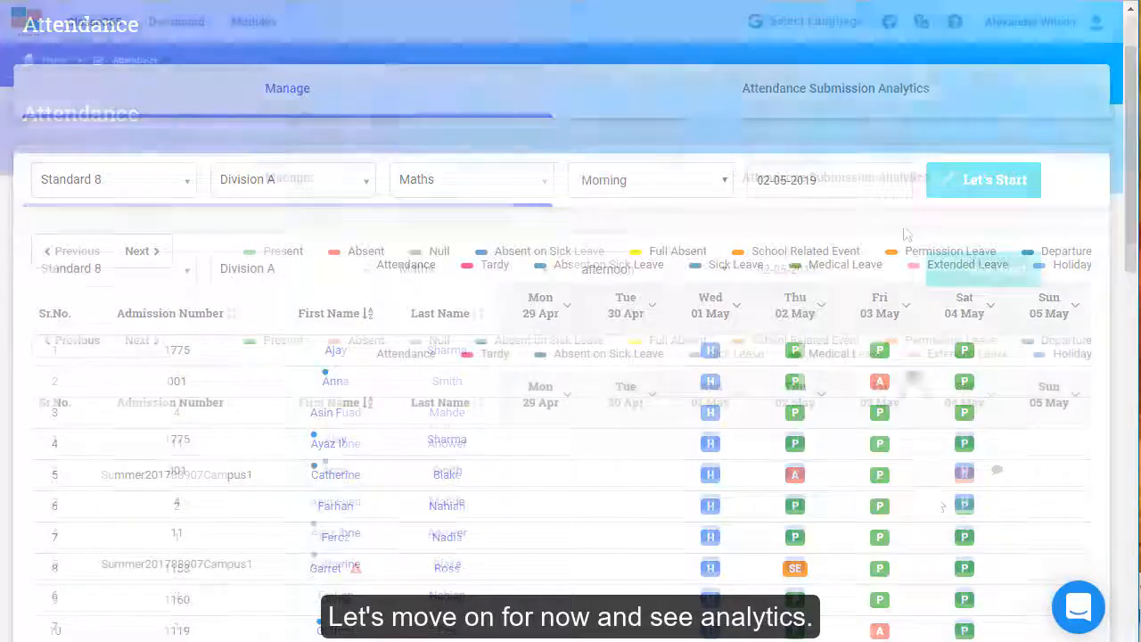
# - Open the submission analytics for Standard 8 - Division A, choose the attendance view filter, and load the results
pyautogui.click(906, 189)
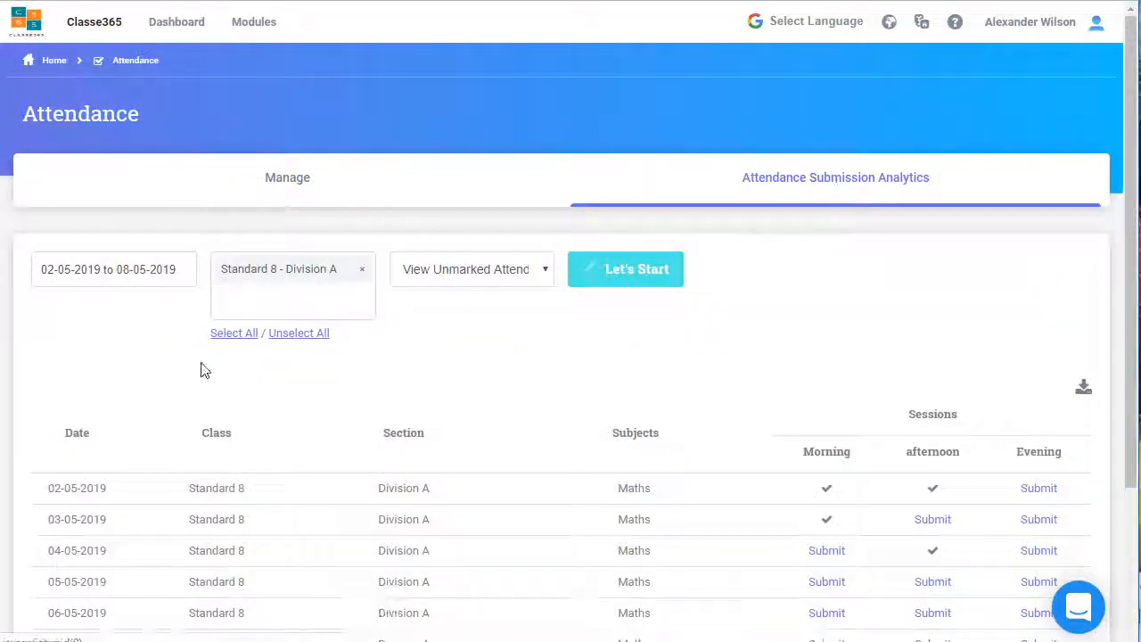
pyautogui.click(158, 272)
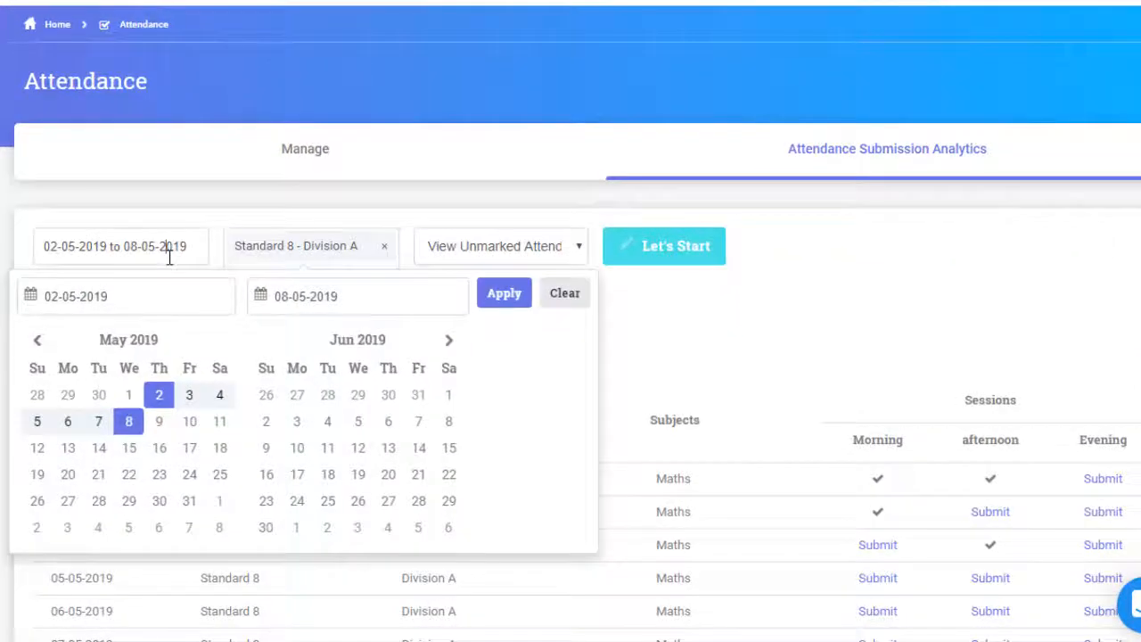
pyautogui.click(468, 249)
pyautogui.click(553, 276)
pyautogui.click(648, 262)
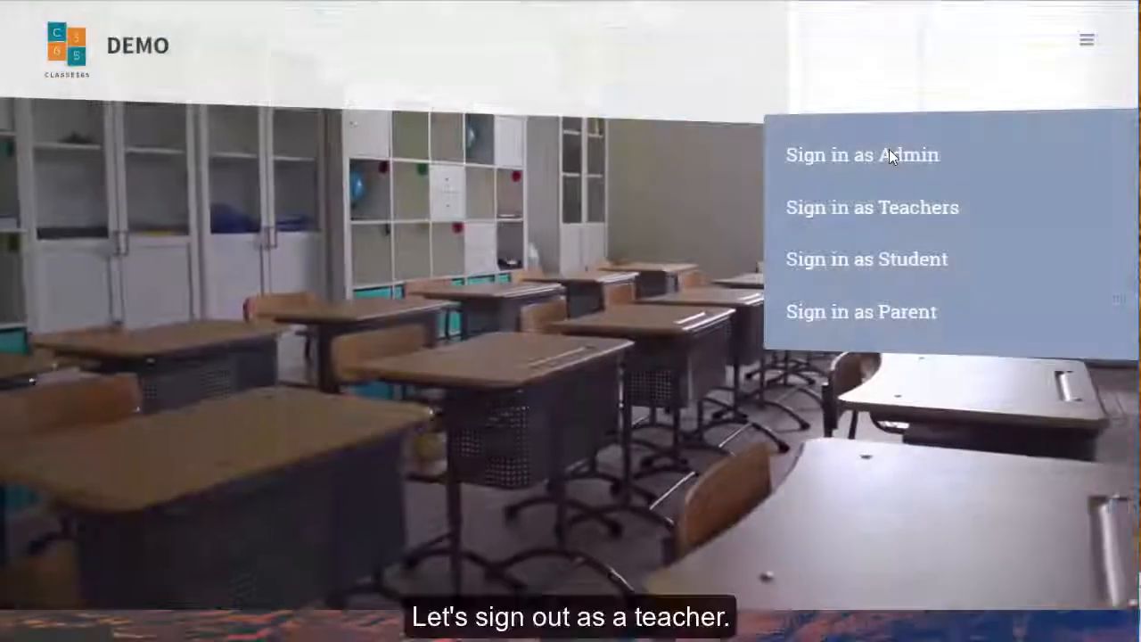
# - Sign in as Admin with the saved admin username and password
pyautogui.click(899, 162)
pyautogui.click(776, 239)
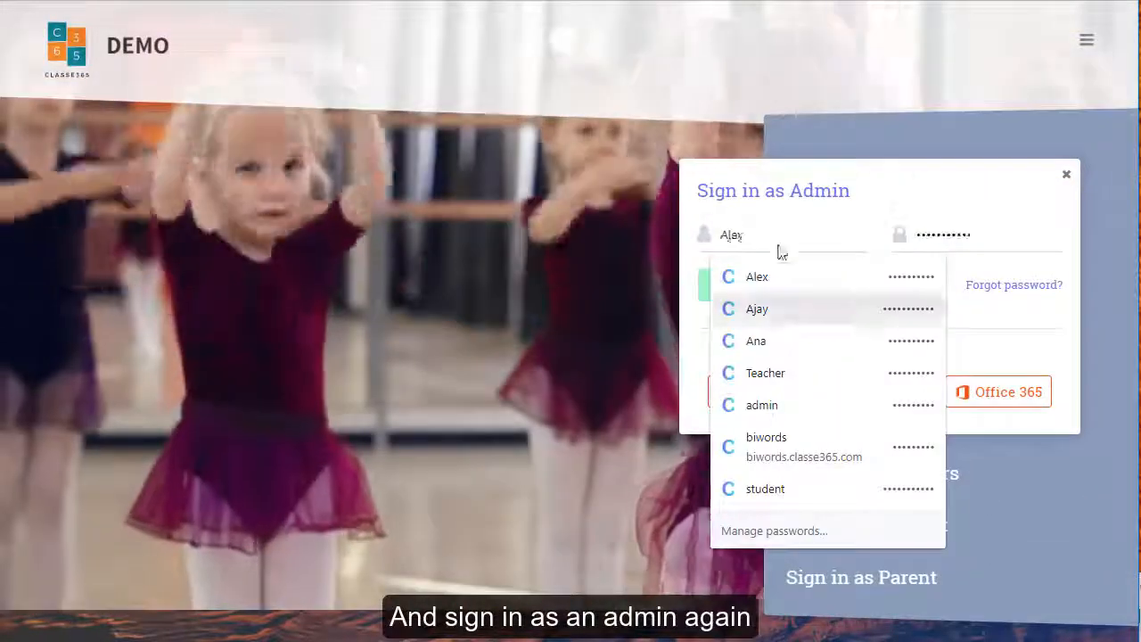
pyautogui.click(783, 406)
pyautogui.click(743, 290)
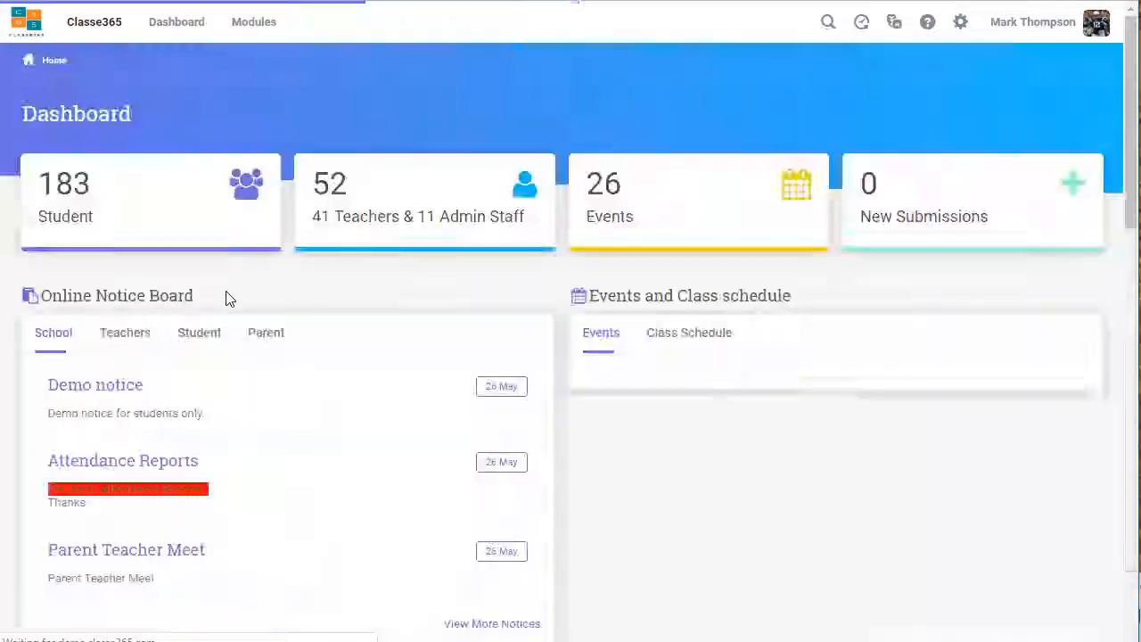
# - Show the Attendance by Month graph for Standard 8 - Division A in the dashboard's institution key statistics
pyautogui.scroll(-4, 226, 299)
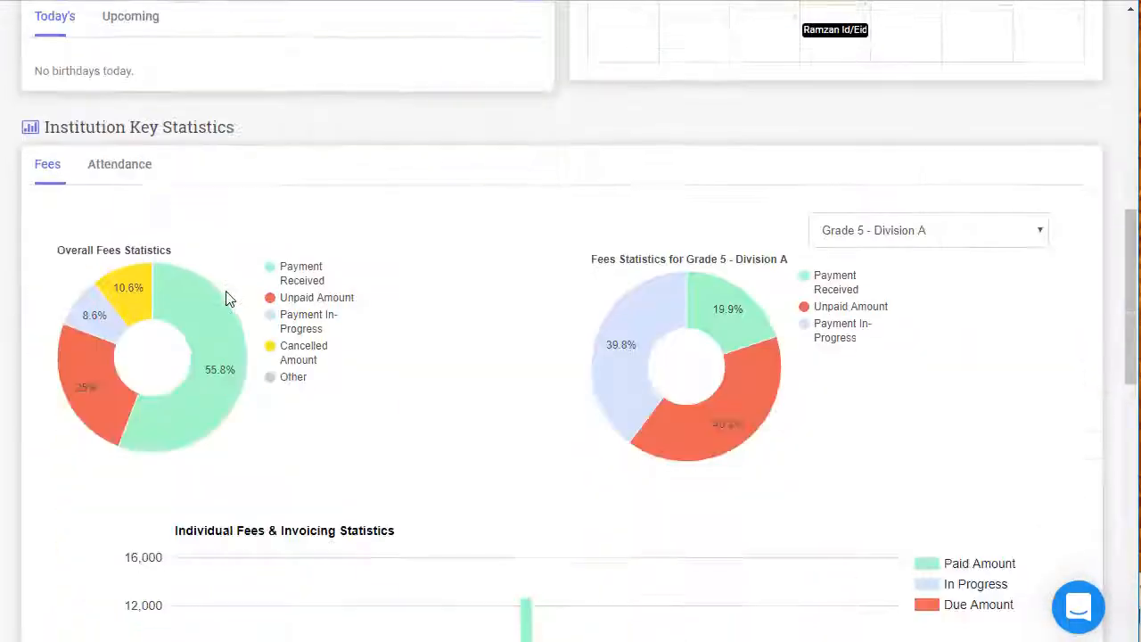
pyautogui.click(134, 130)
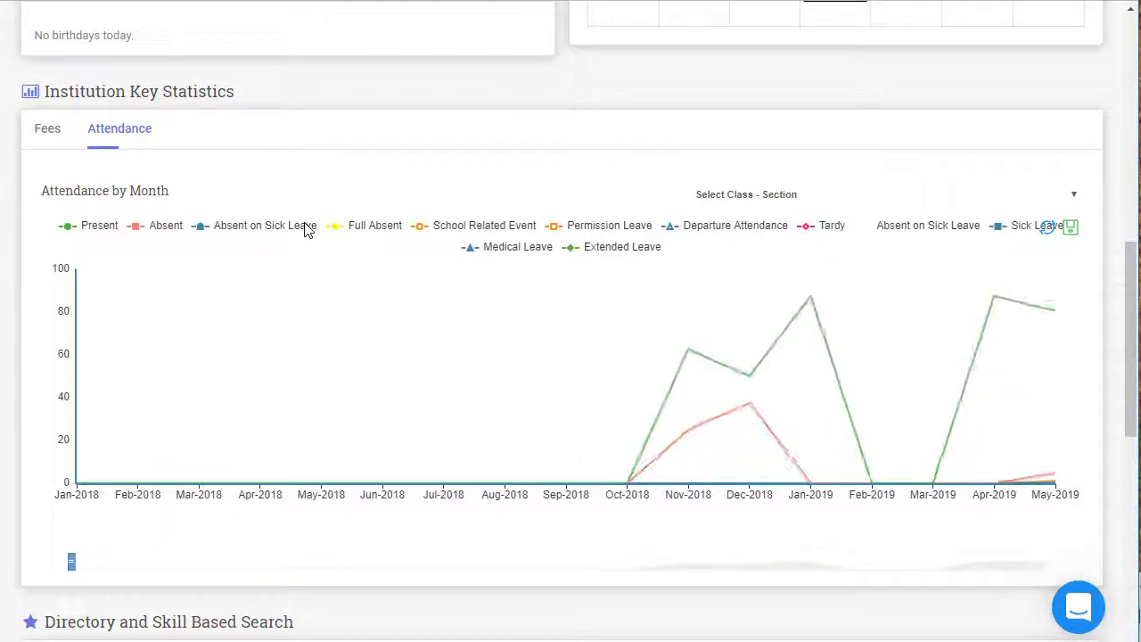
pyautogui.click(749, 202)
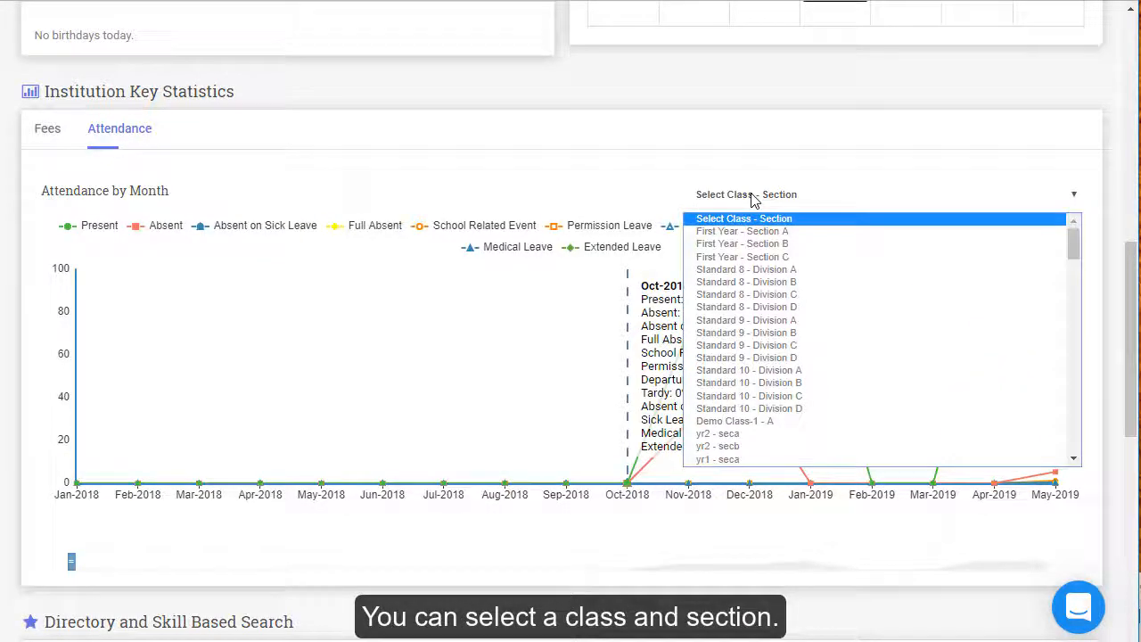
pyautogui.click(749, 270)
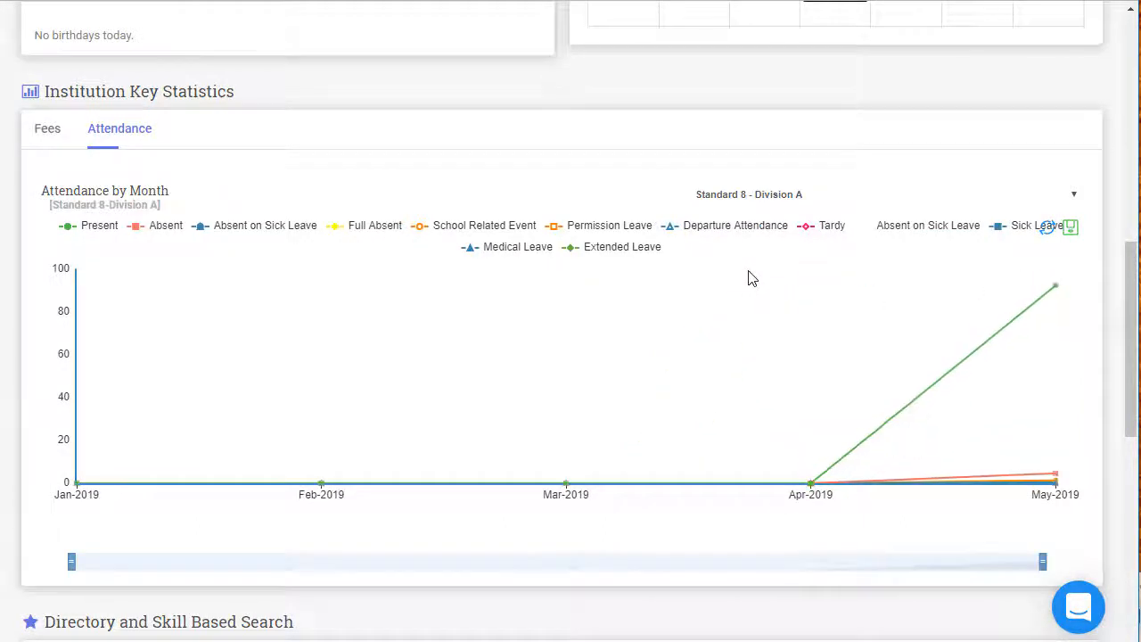
# - Inspect the May-2019 values on the Attendance by Month graph and refresh the graph
pyautogui.doubleClick(129, 205)
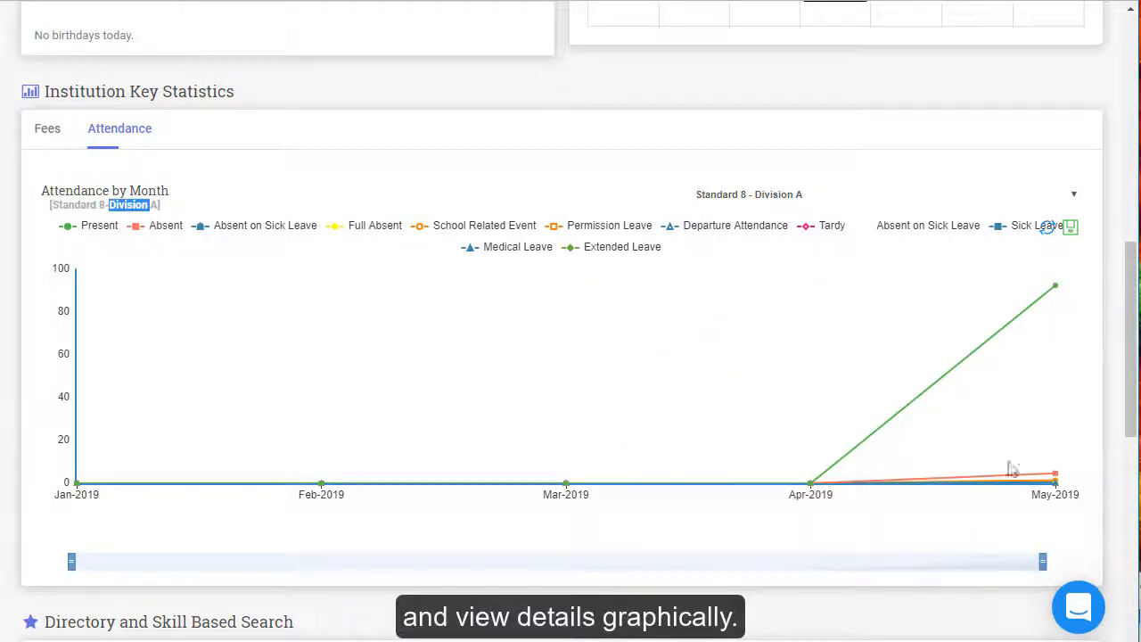
pyautogui.moveTo(1048, 480)
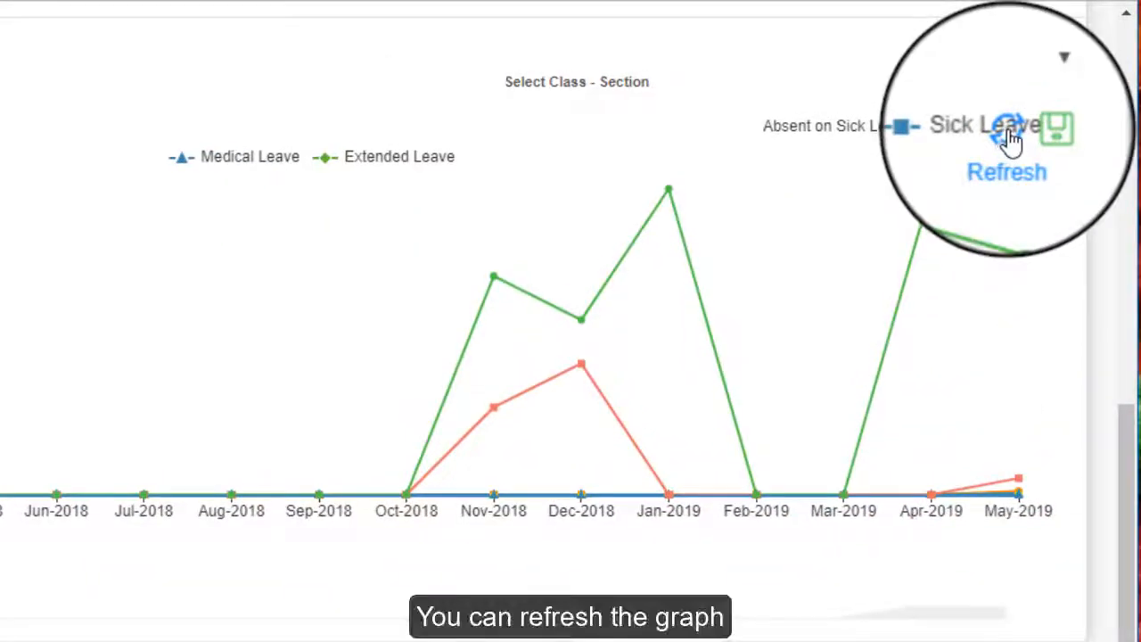
pyautogui.click(1010, 134)
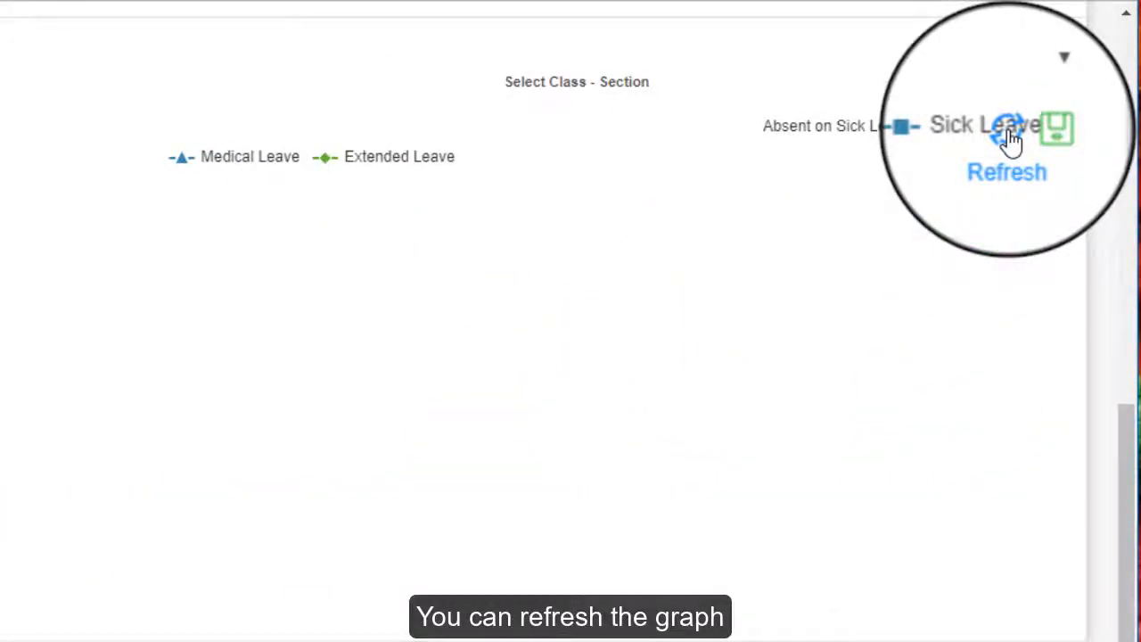